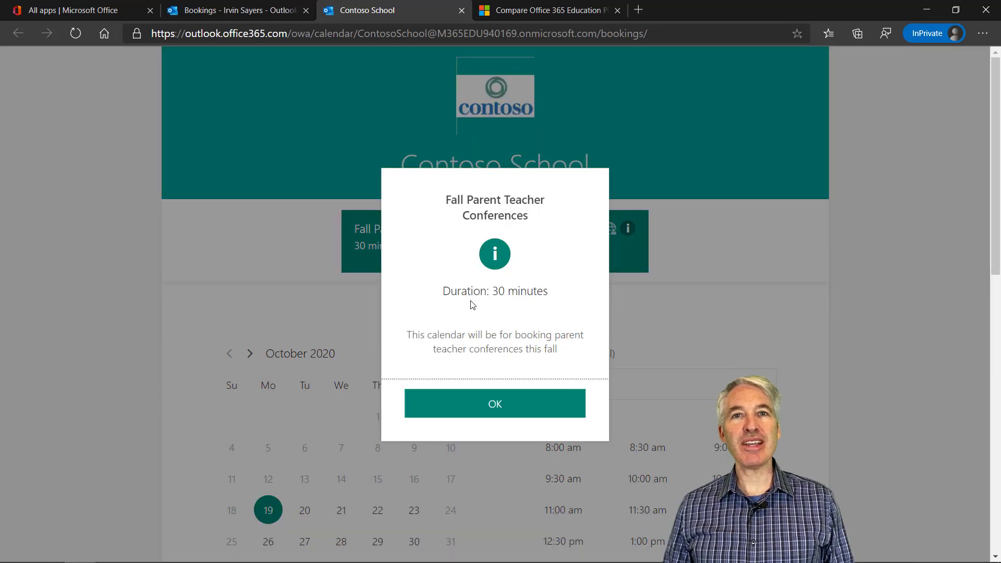
# - Dismiss the Fall Parent Teacher Conferences info dialog and review the Select staff choices
pyautogui.click(492, 399)
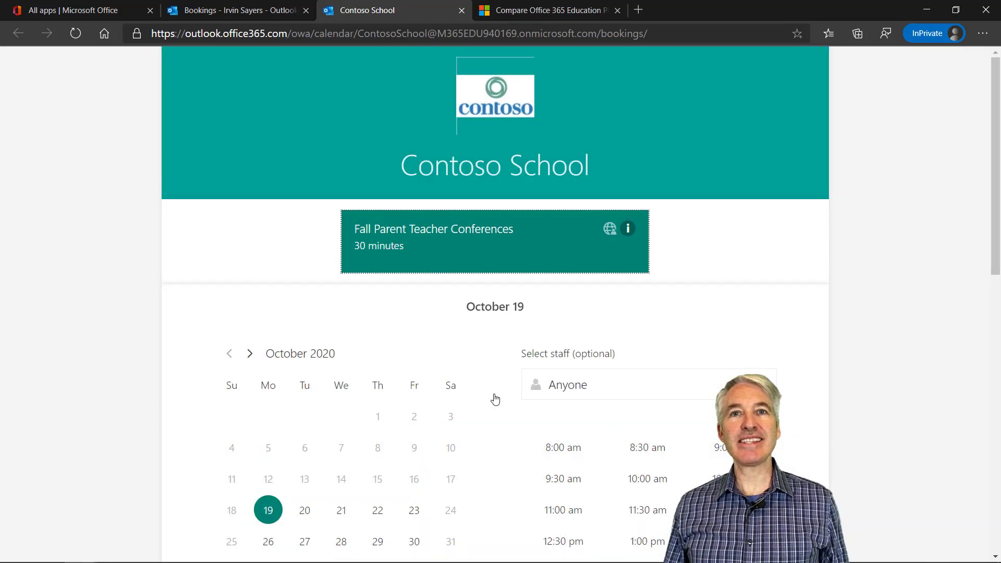
pyautogui.click(587, 383)
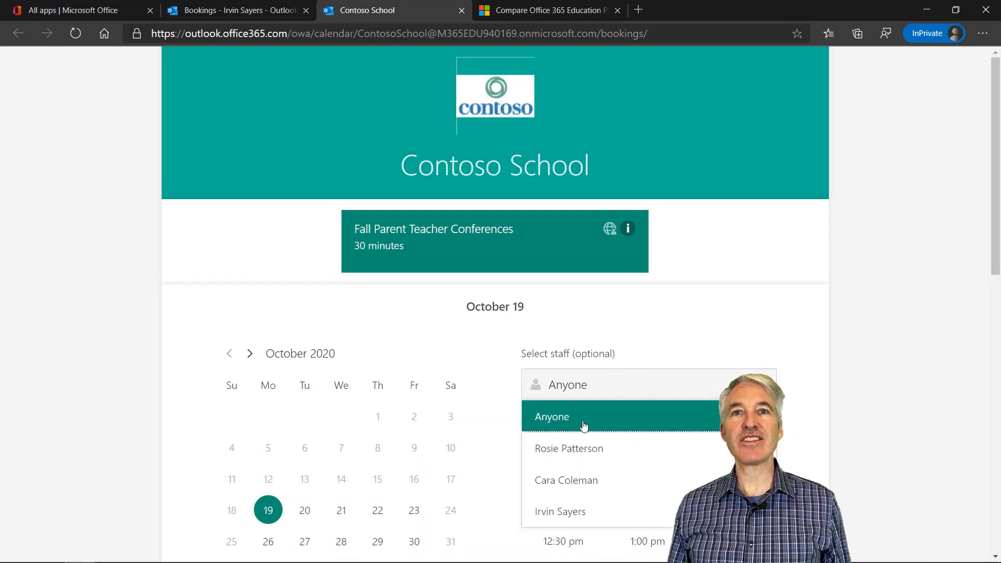
pyautogui.click(605, 397)
pyautogui.scroll(-3, 469, 383)
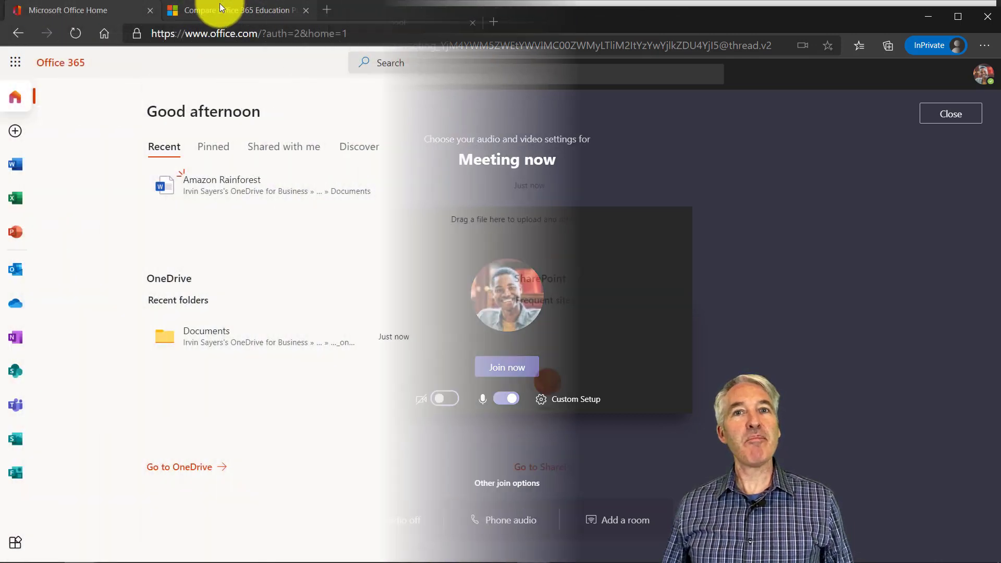
pyautogui.click(219, 4)
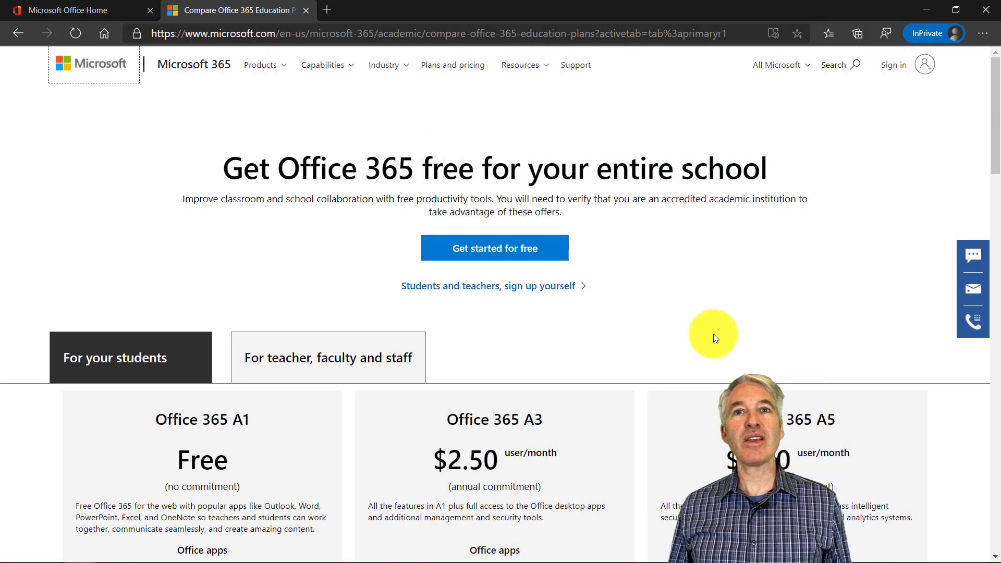
pyautogui.scroll(-2, 706, 330)
pyautogui.scroll(-1, 706, 329)
pyautogui.scroll(-1, 706, 329)
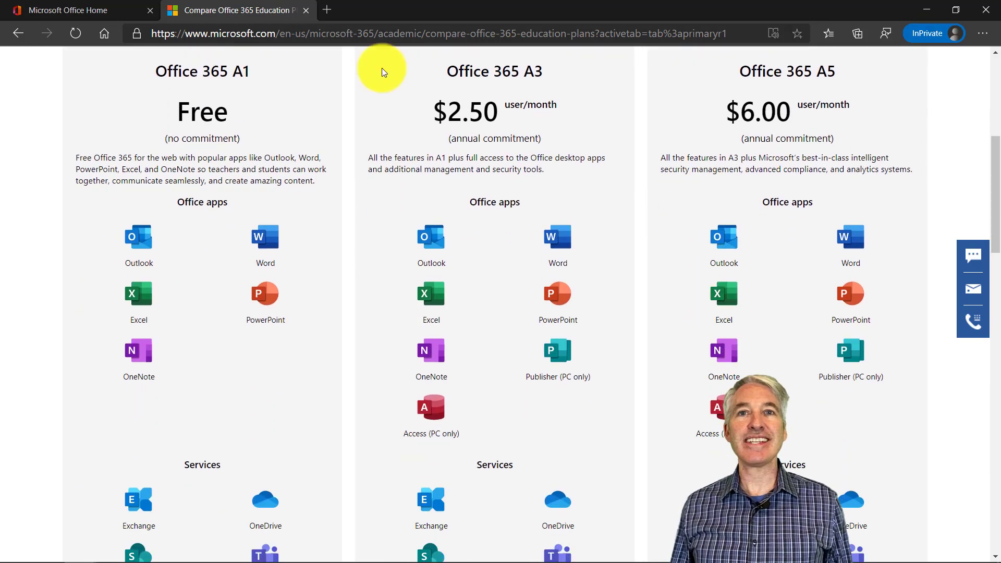
pyautogui.scroll(-5, 608, 290)
pyautogui.scroll(-2, 591, 279)
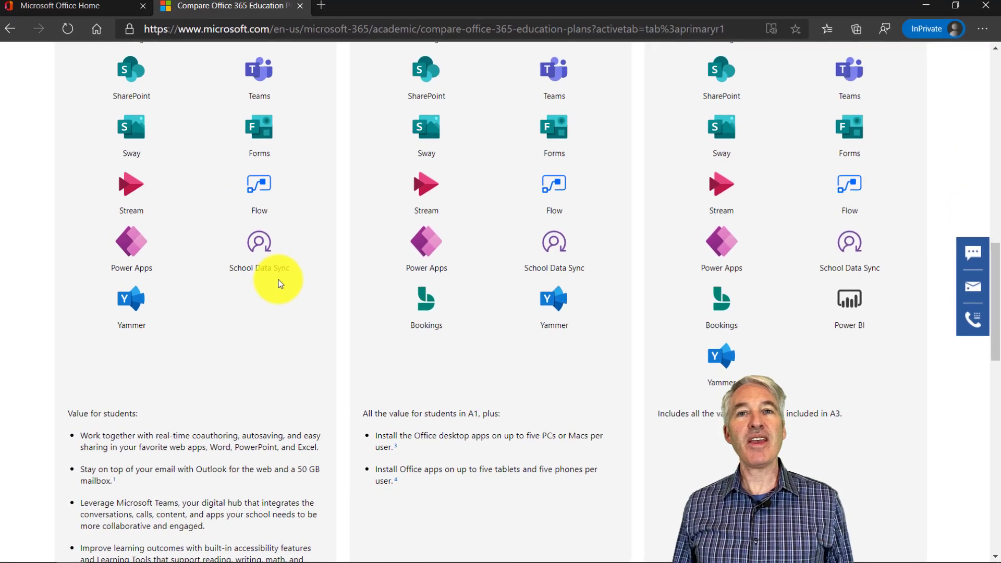
pyautogui.scroll(5, 282, 281)
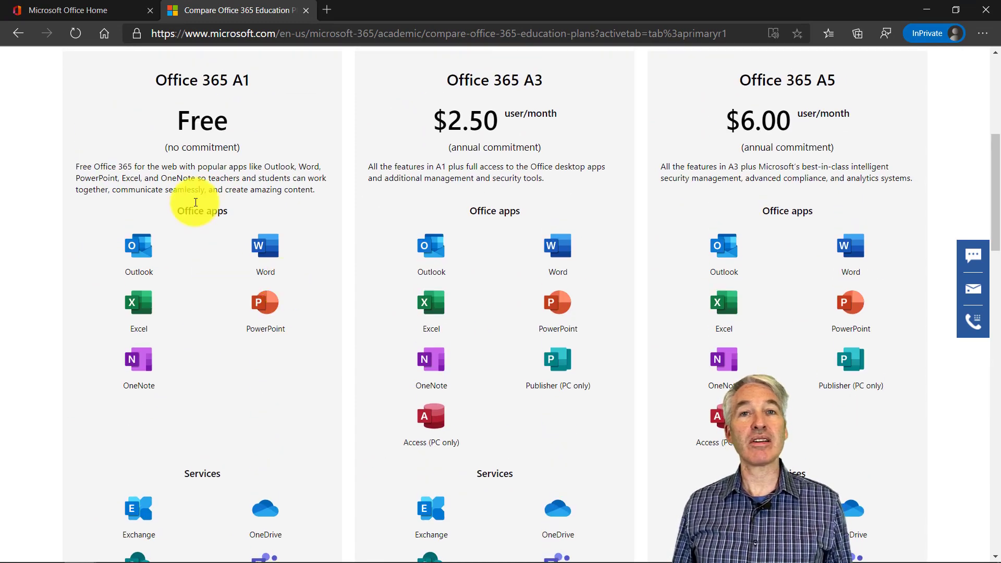
pyautogui.scroll(-2, 196, 202)
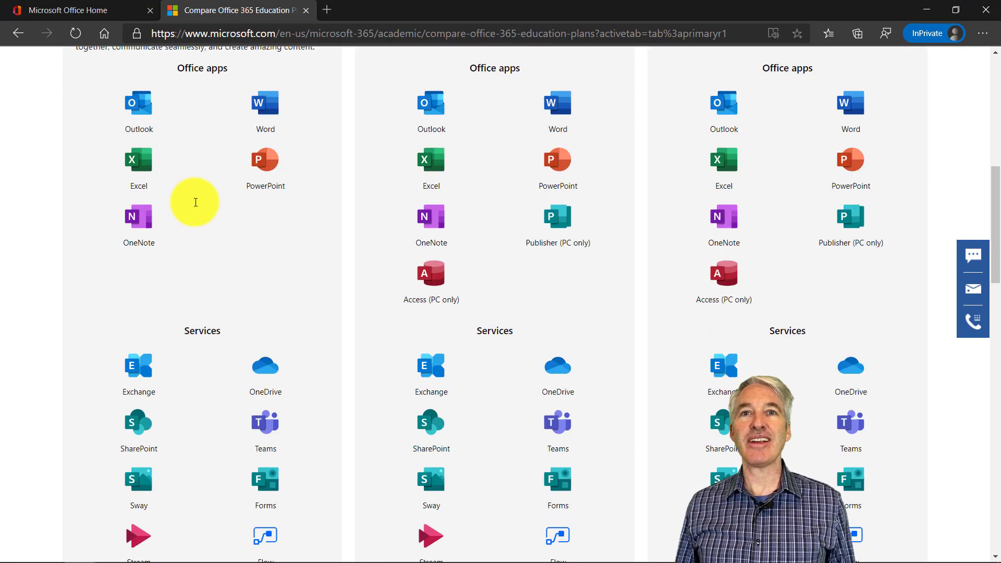
pyautogui.click(106, 8)
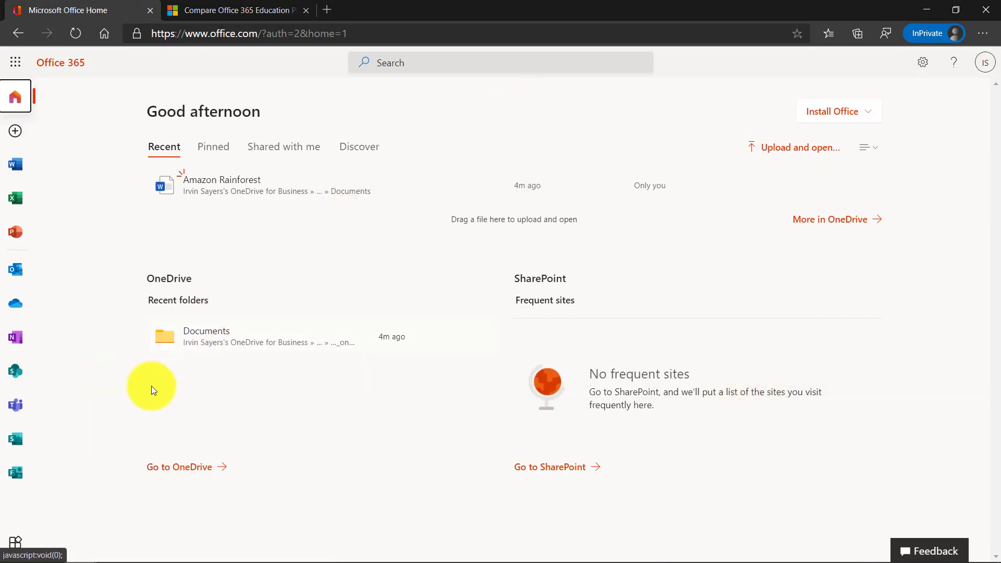
# - Launch Bookings from the full Office 365 apps list
pyautogui.click(19, 546)
pyautogui.moveTo(180, 385)
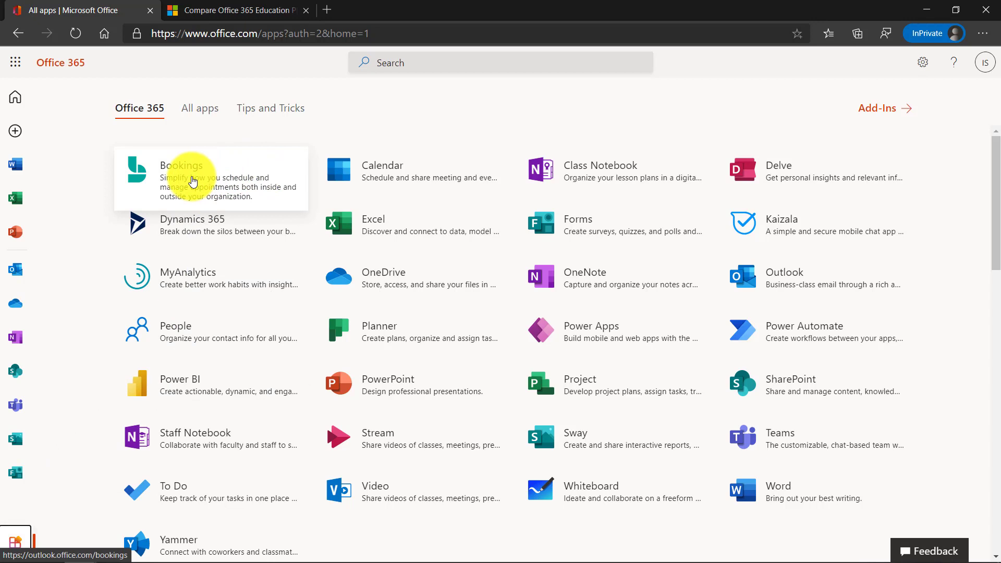
pyautogui.click(192, 181)
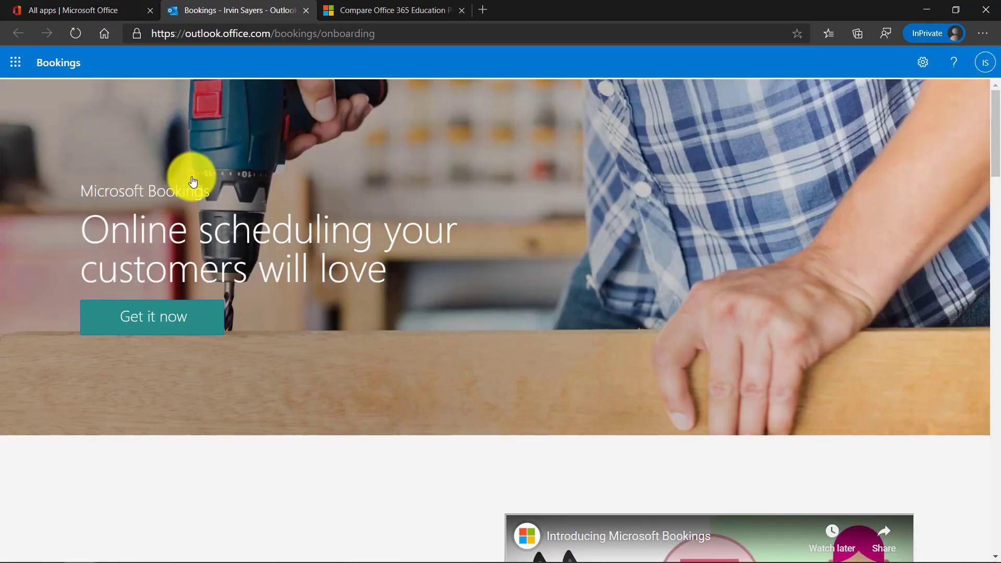
# - Add a new booking calendar named Contoso School with business type Education
pyautogui.click(154, 327)
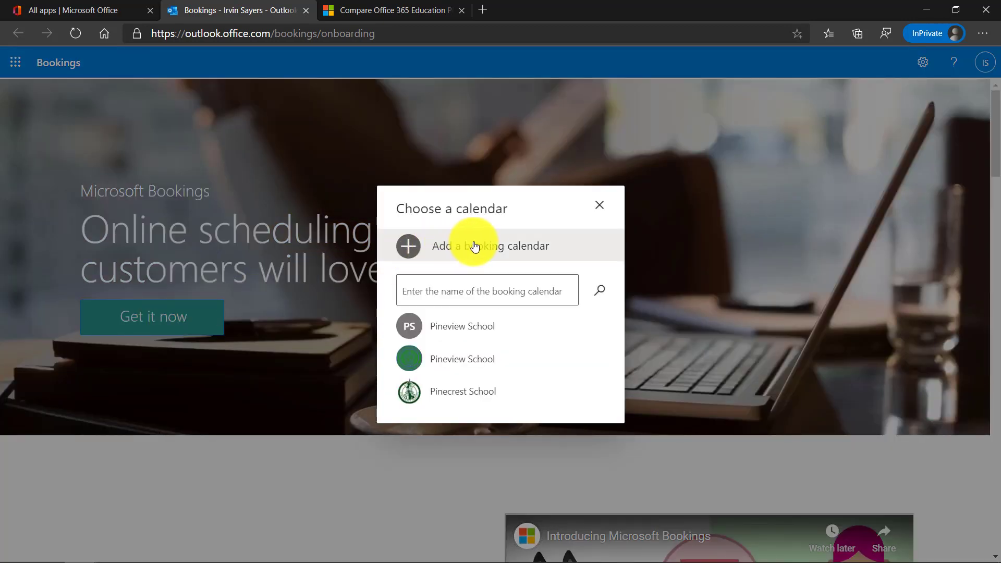
pyautogui.click(475, 247)
pyautogui.write('Contoso School')
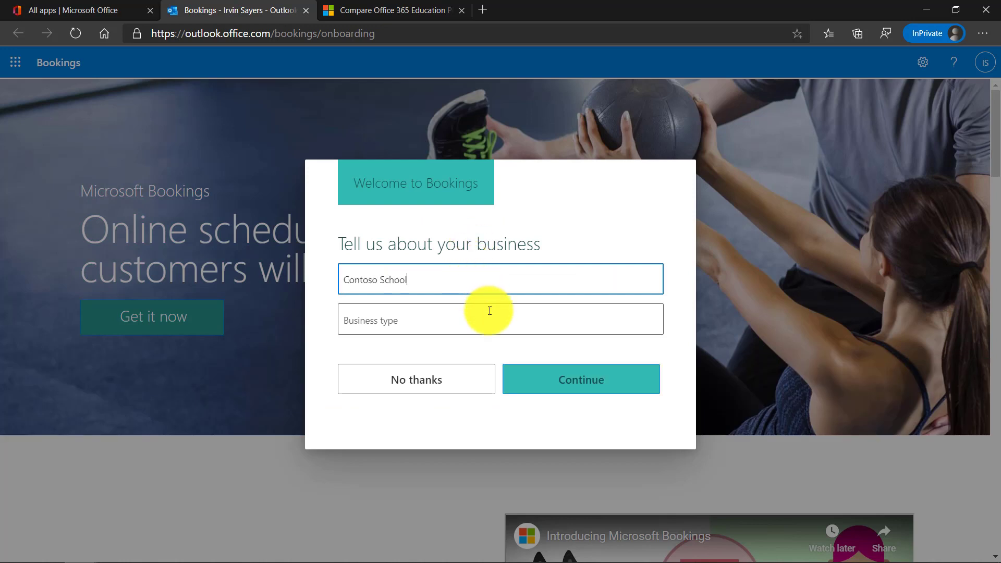
pyautogui.click(493, 323)
pyautogui.write('Education')
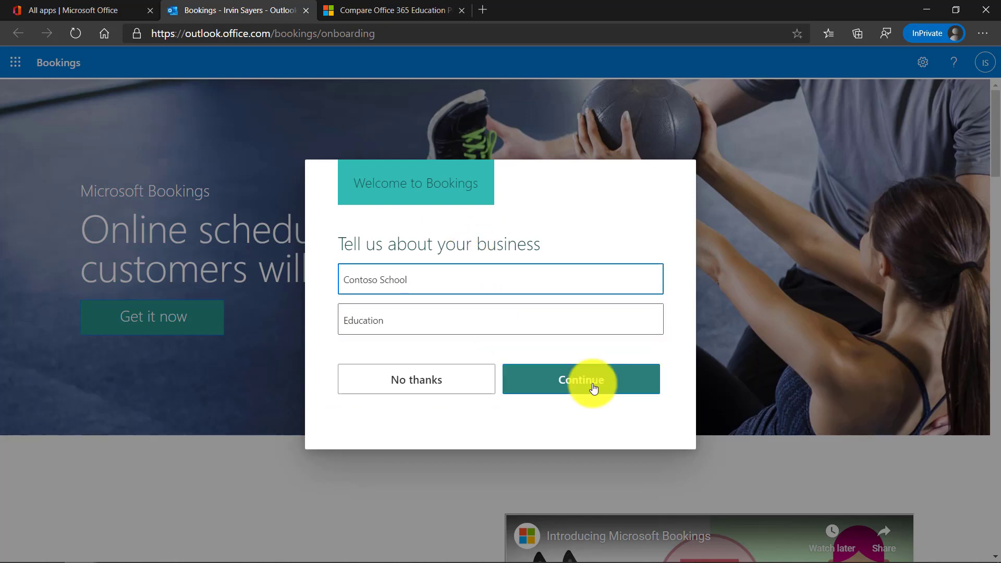
pyautogui.click(593, 388)
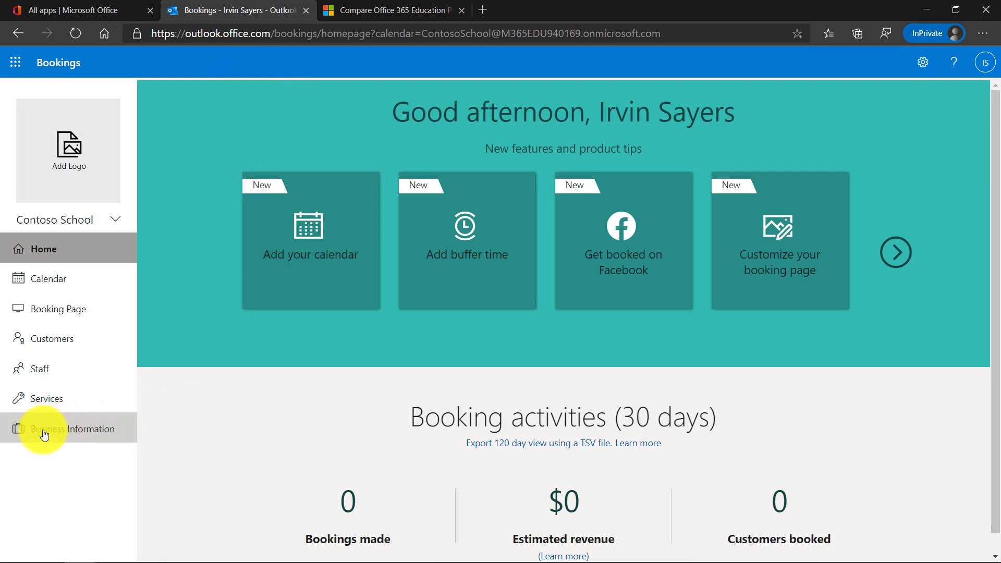
# - Go to Business Information and bring up the Business logo change panel
pyautogui.click(101, 436)
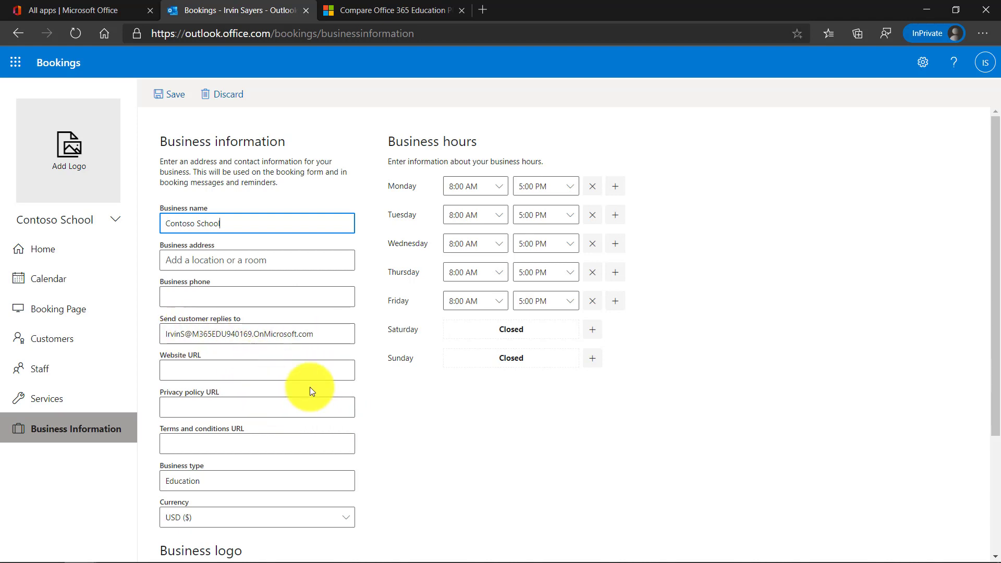
pyautogui.scroll(-1, 309, 388)
pyautogui.scroll(-1, 310, 387)
pyautogui.scroll(-1, 310, 387)
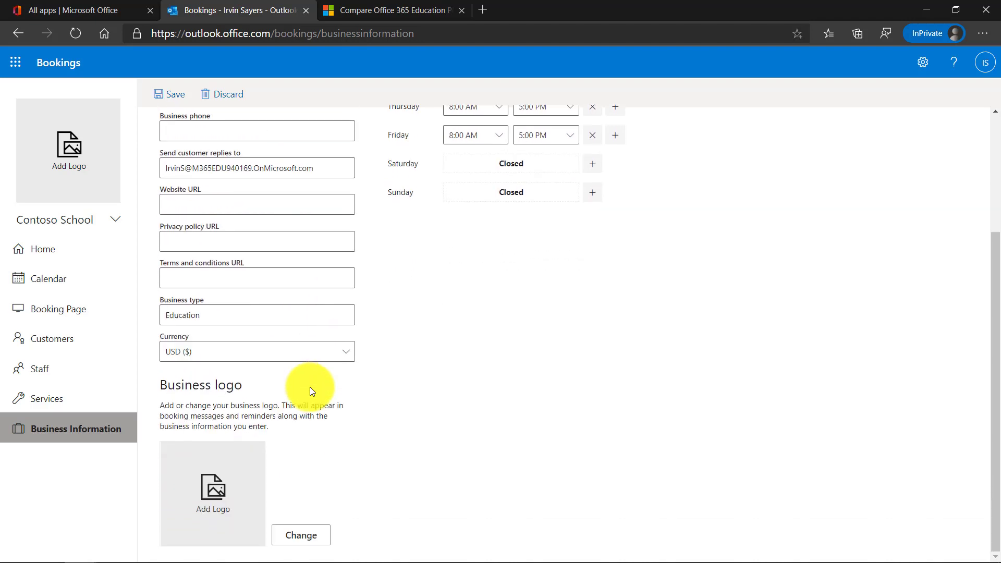
pyautogui.click(307, 541)
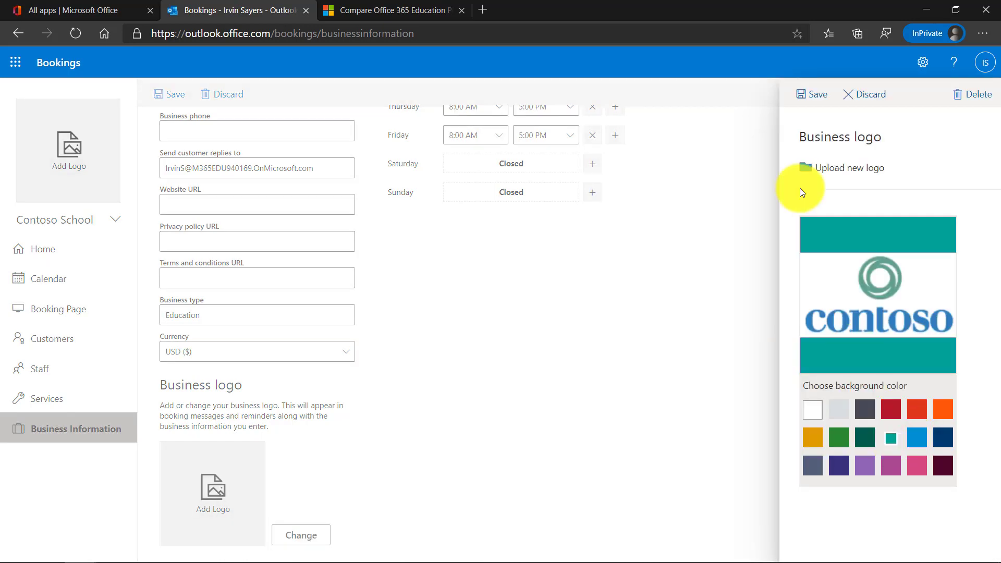
# - Save the Contoso logo with a teal background and move to the Services list
pyautogui.click(815, 95)
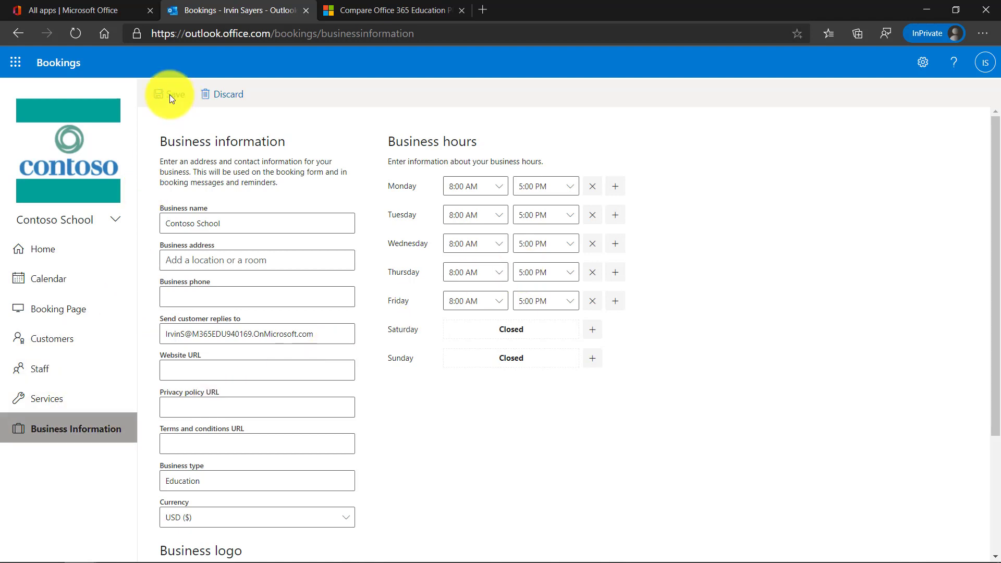
pyautogui.click(47, 398)
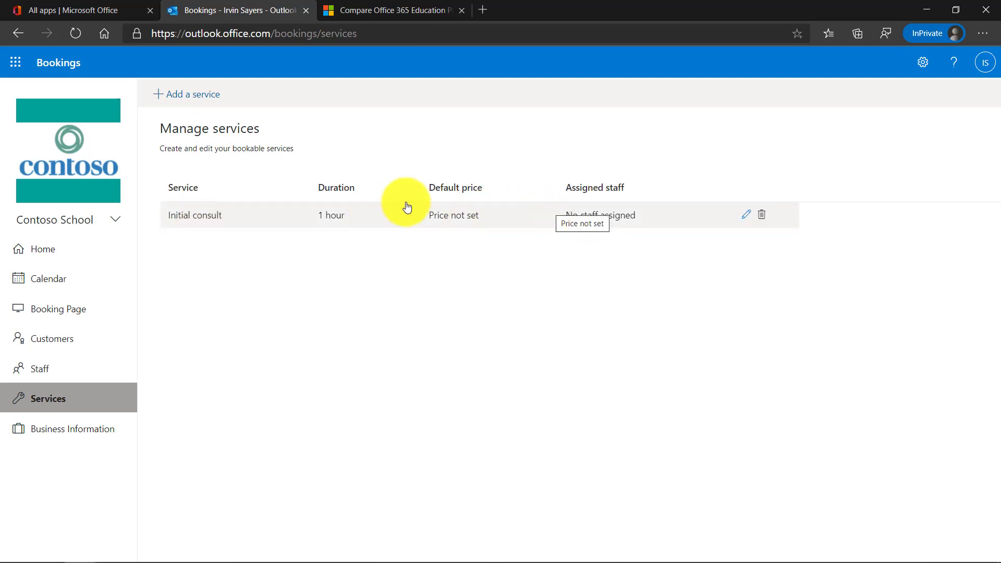
# - Add a service named Fall Parent Teacher Conferences with a description and online meeting turned on
pyautogui.click(208, 100)
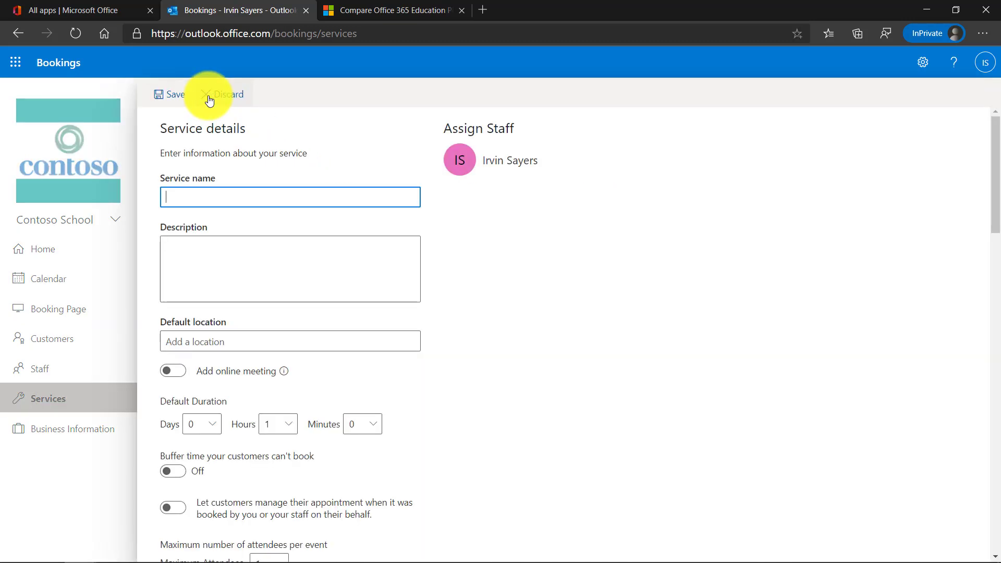
pyautogui.write('Fall Parent Teacher Conferences')
pyautogui.click(285, 252)
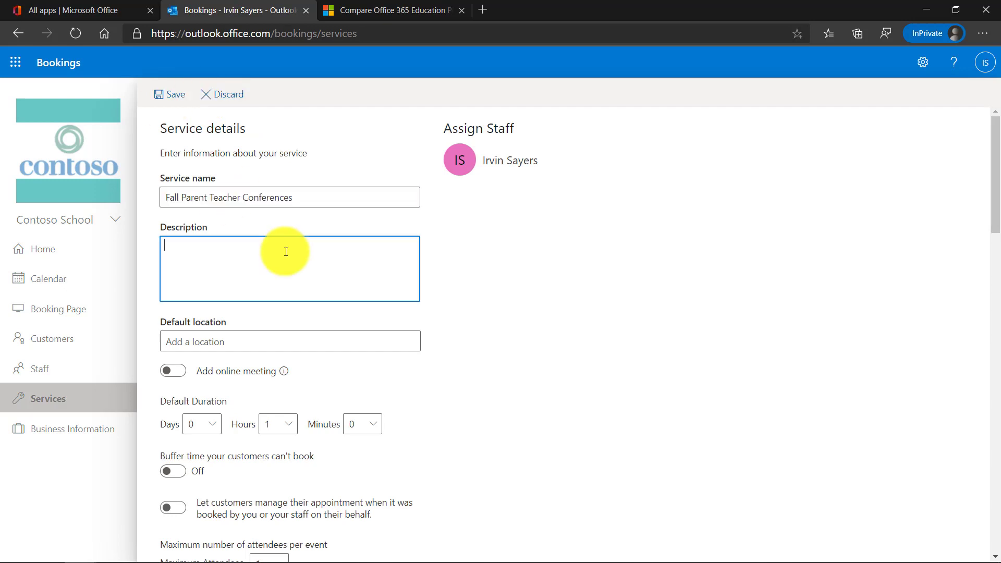
pyautogui.write('This calendar will be for booking parent teacher conferences this fall')
pyautogui.click(354, 344)
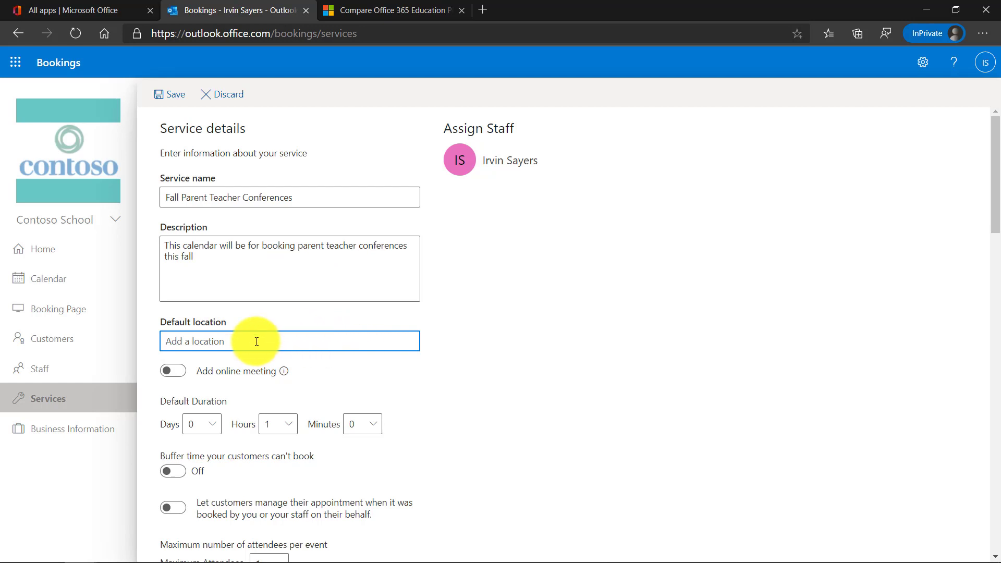
pyautogui.click(178, 373)
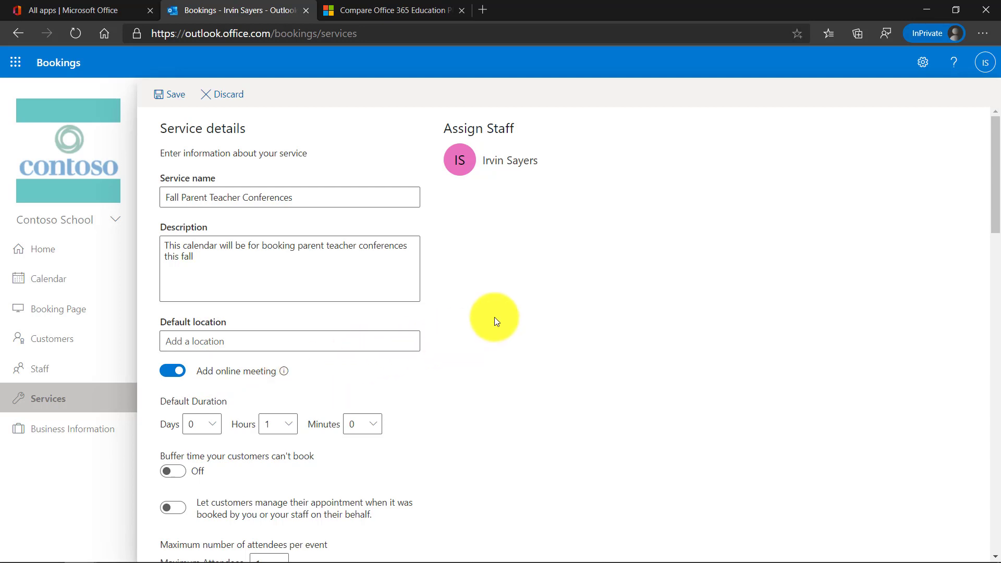
pyautogui.scroll(-2, 494, 317)
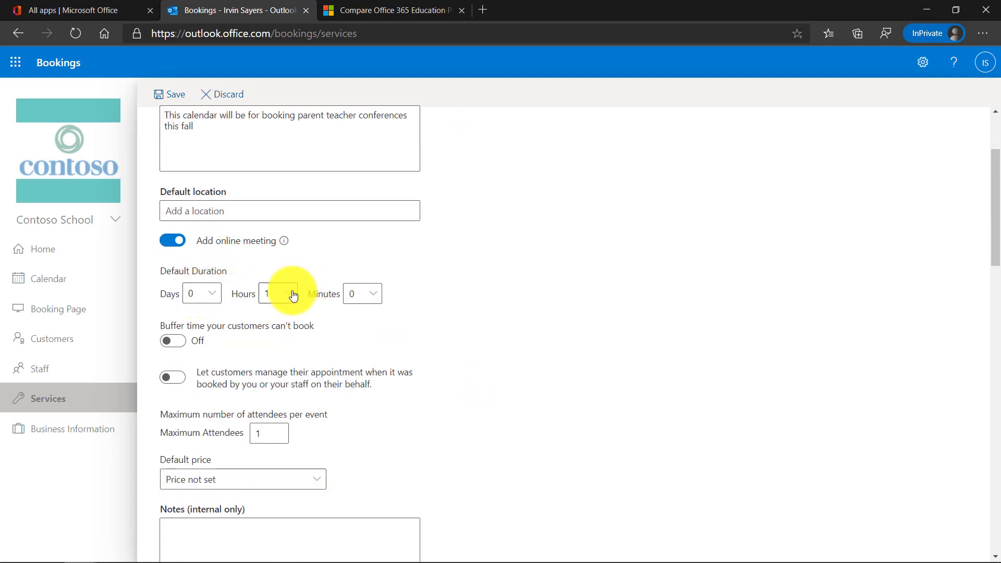
# - Set the service's default duration to 0 hours 30 minutes
pyautogui.click(291, 295)
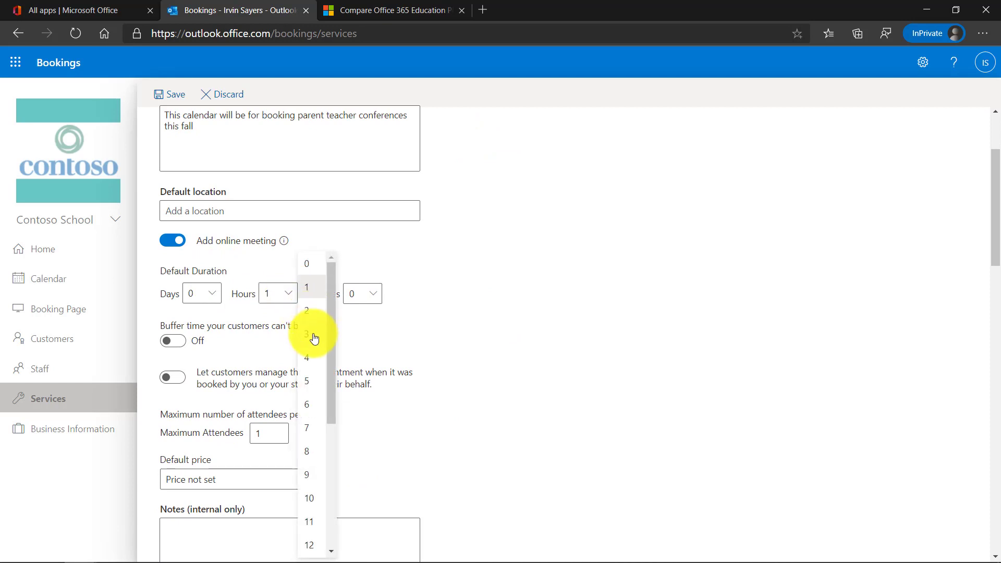
pyautogui.click(312, 269)
pyautogui.click(368, 295)
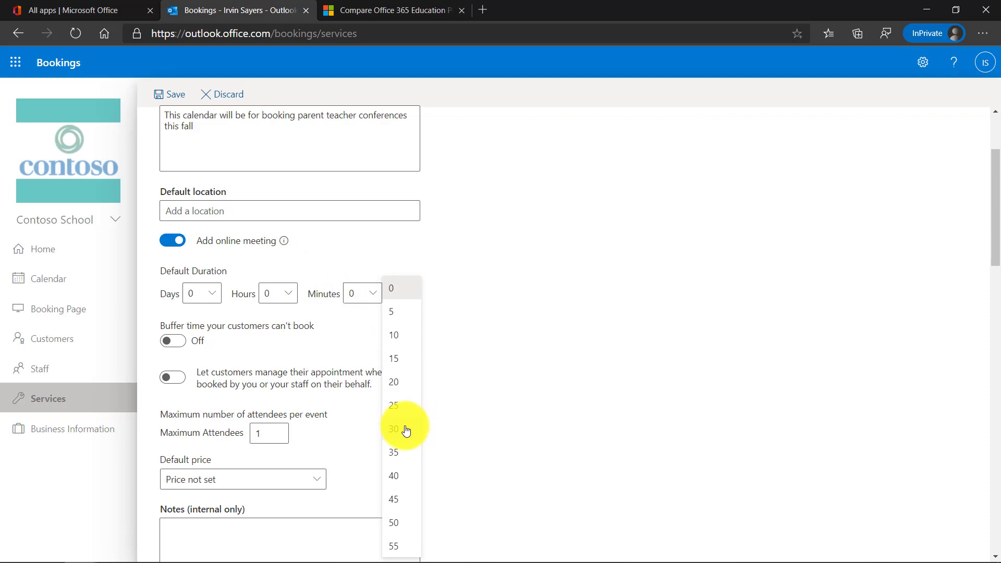
pyautogui.click(405, 428)
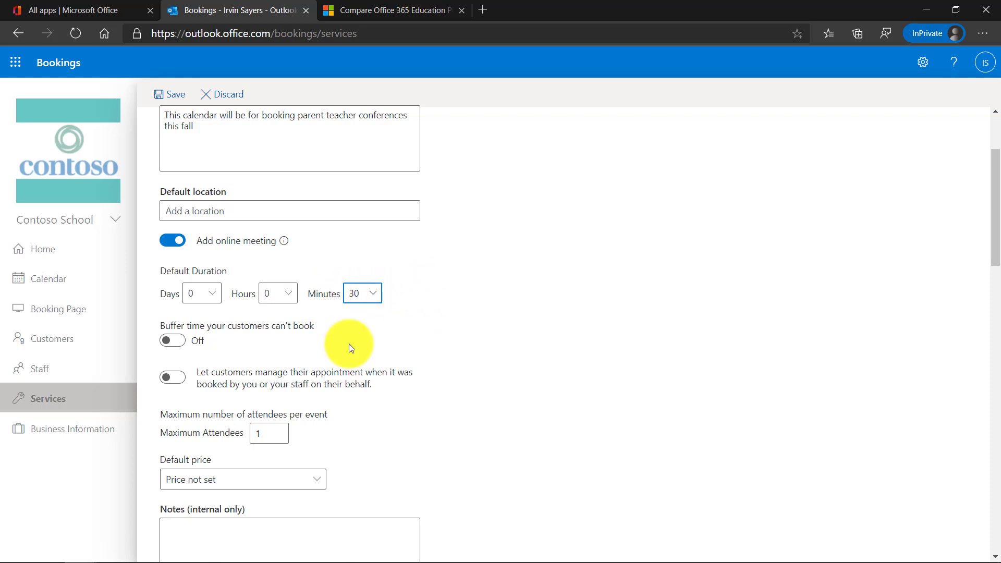
# - Leave buffer time customers can't book turned off and move to maximum attendees
pyautogui.click(176, 341)
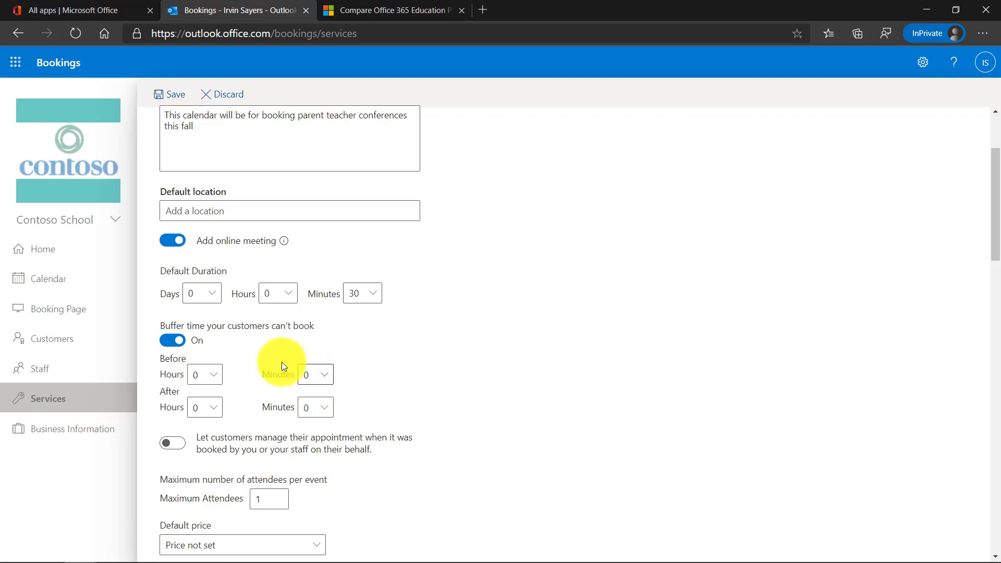
pyautogui.click(172, 341)
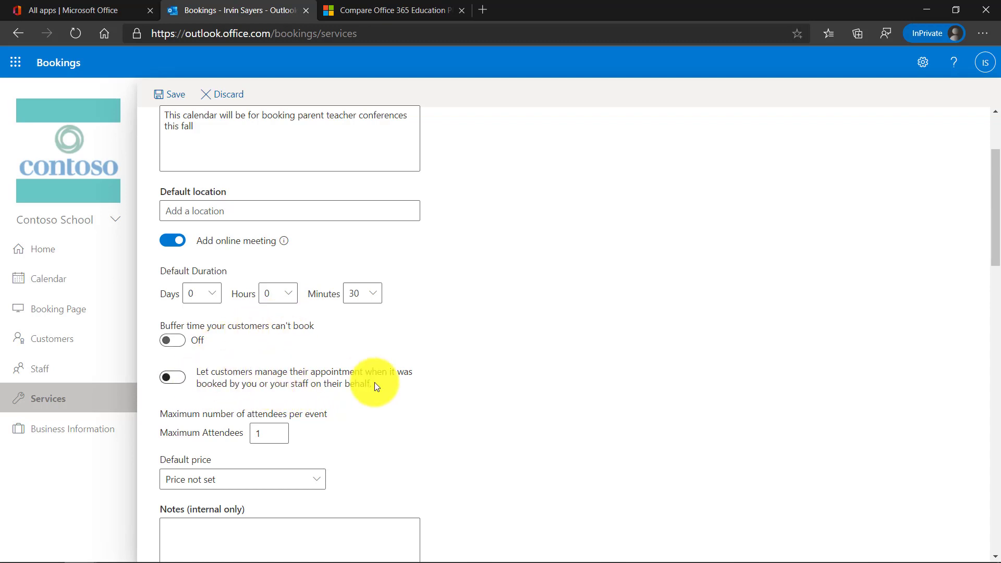
pyautogui.scroll(-3, 375, 382)
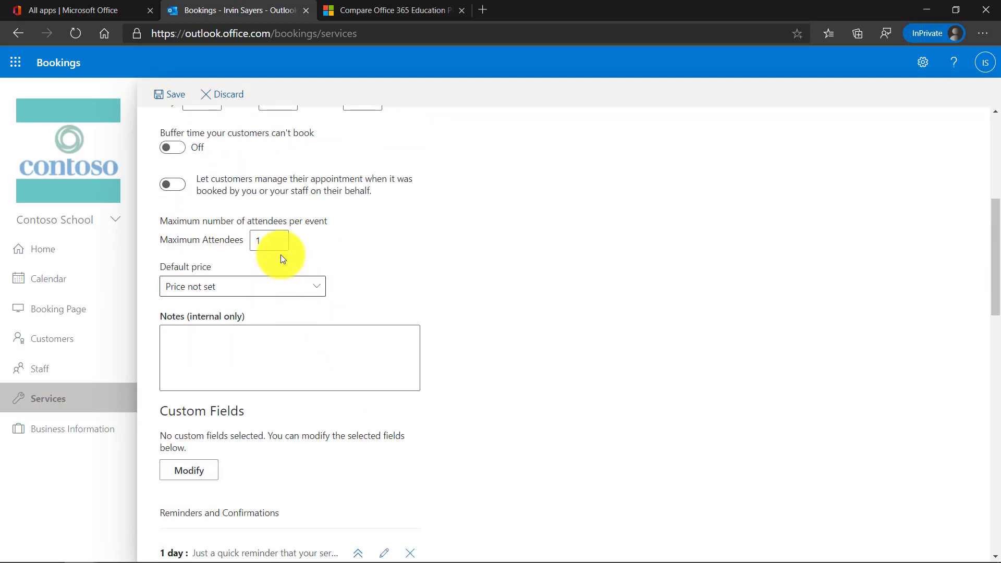
pyautogui.click(266, 242)
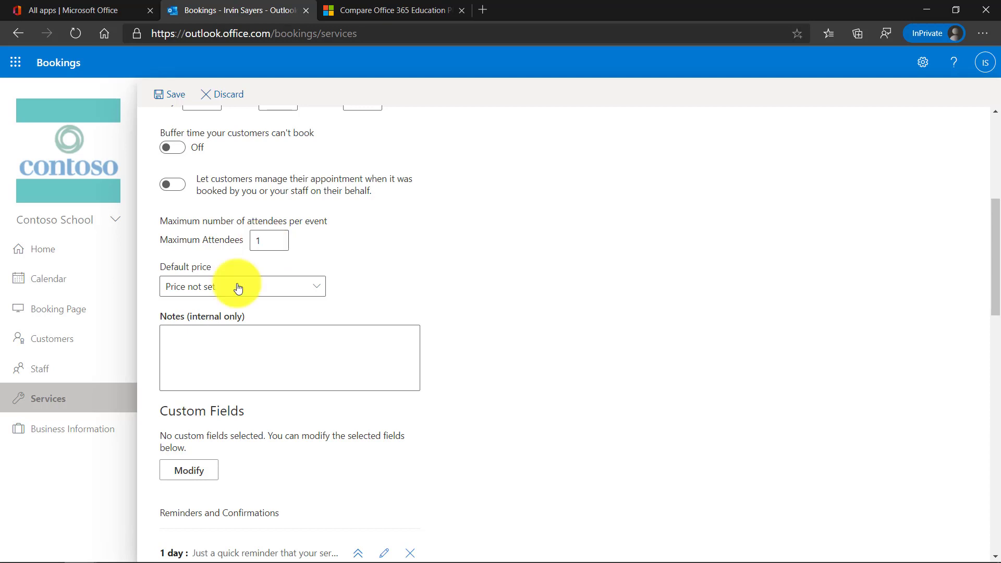
pyautogui.scroll(-1, 284, 344)
pyautogui.scroll(-2, 287, 344)
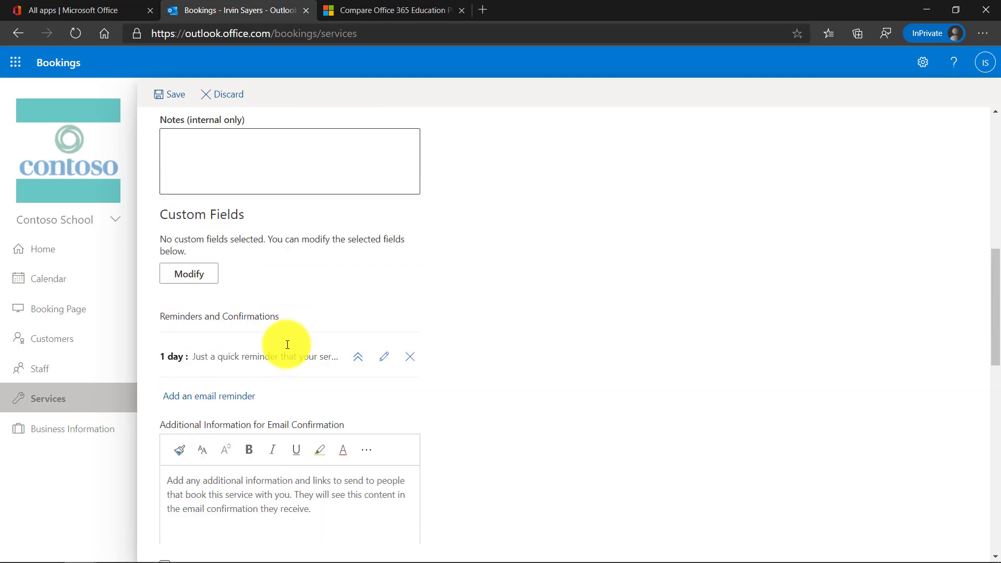
# - In Custom Fields, mark Customer email as required
pyautogui.click(194, 282)
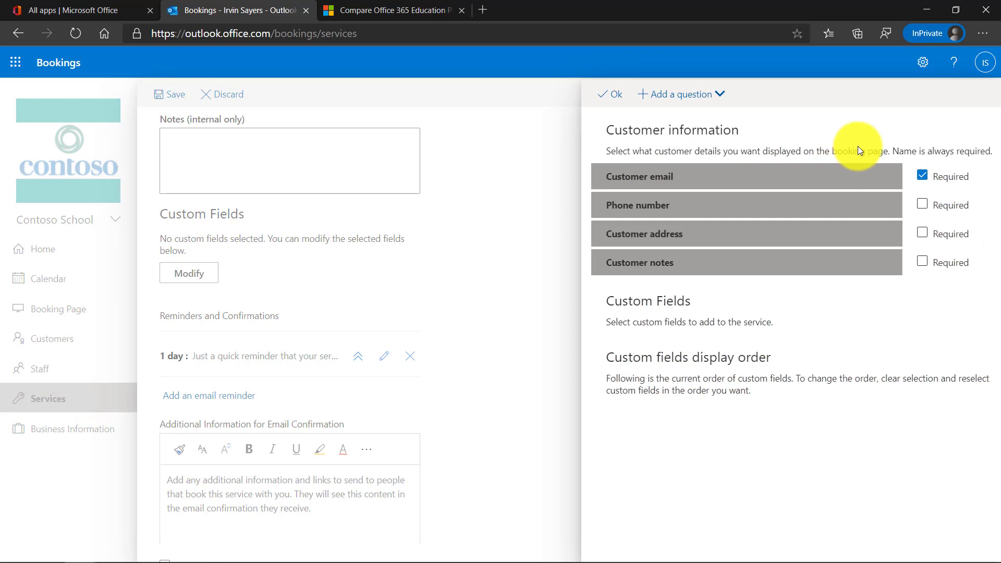
pyautogui.click(922, 176)
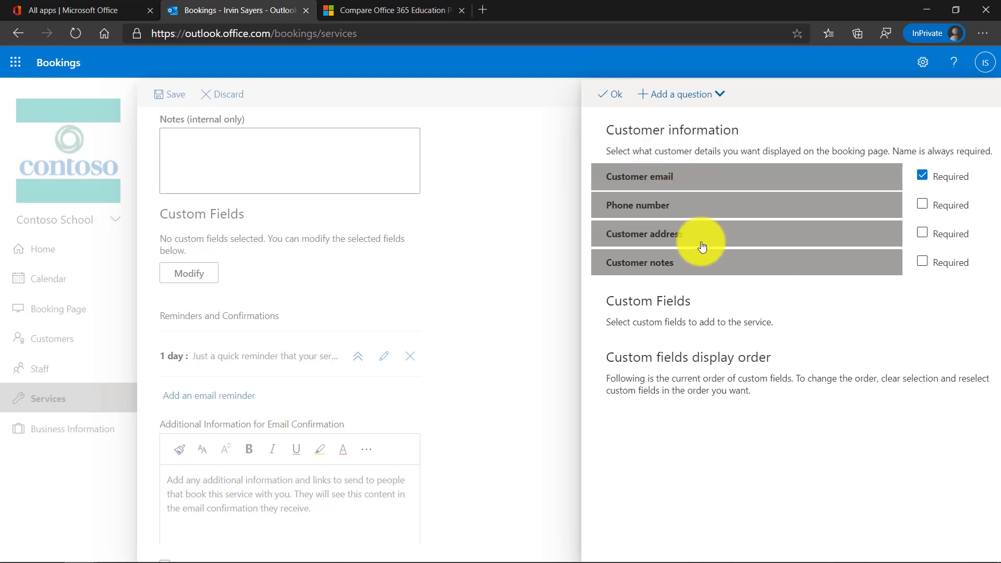
# - Add a free-text question asking which topics about their child parents want to discuss, and include it
pyautogui.click(681, 95)
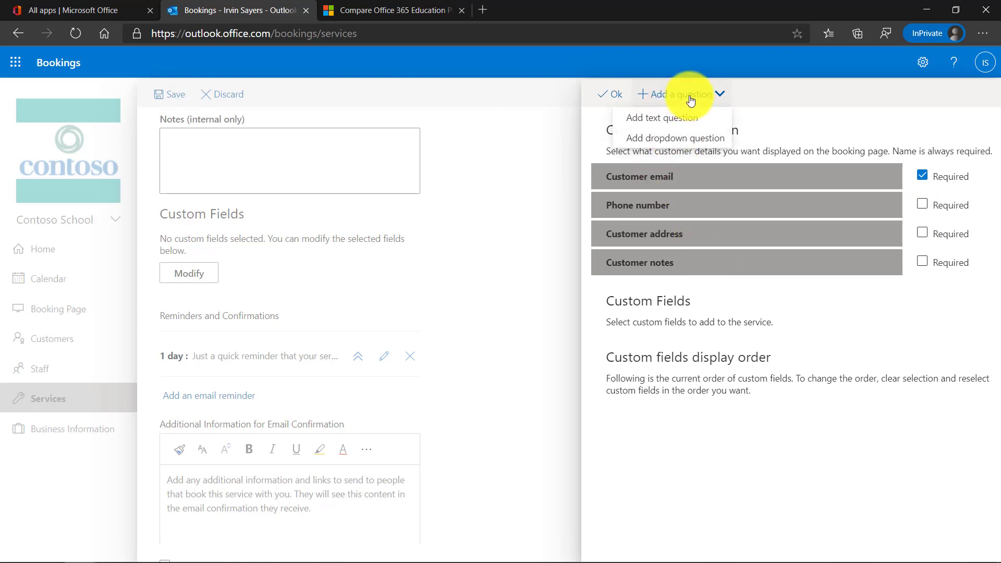
pyautogui.click(670, 118)
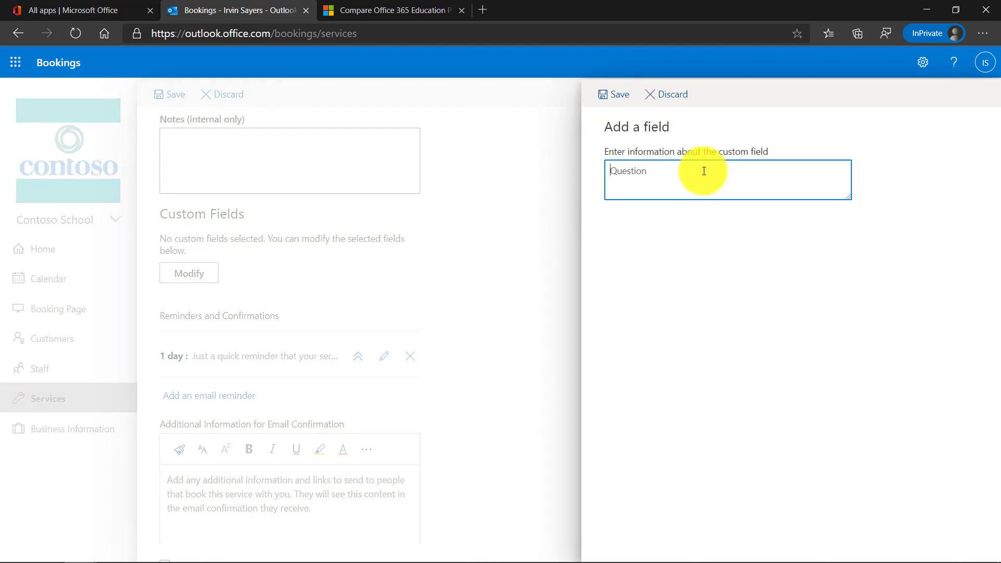
pyautogui.write('If you have any specific topics to discuss with your child, add them ahead of time')
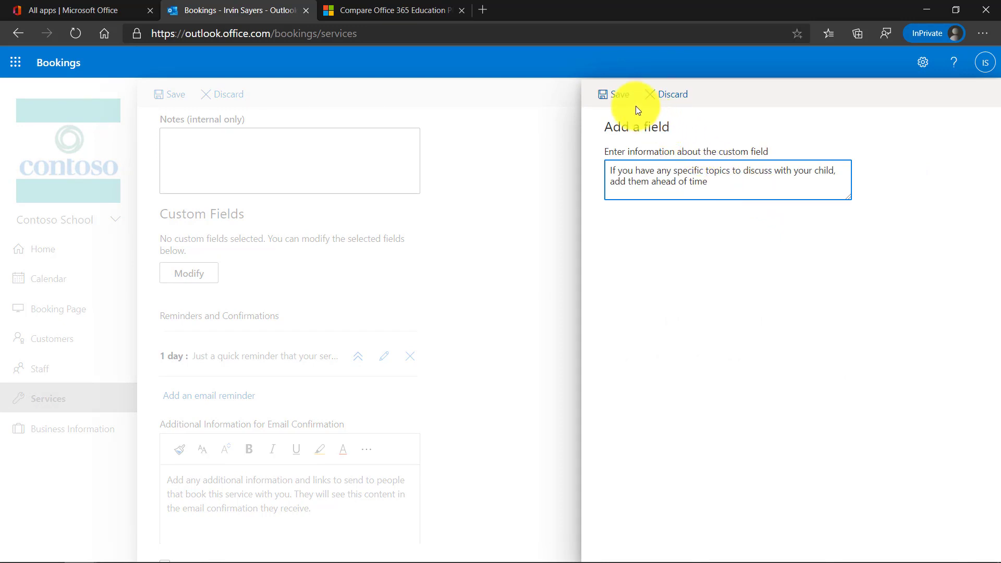
pyautogui.click(615, 94)
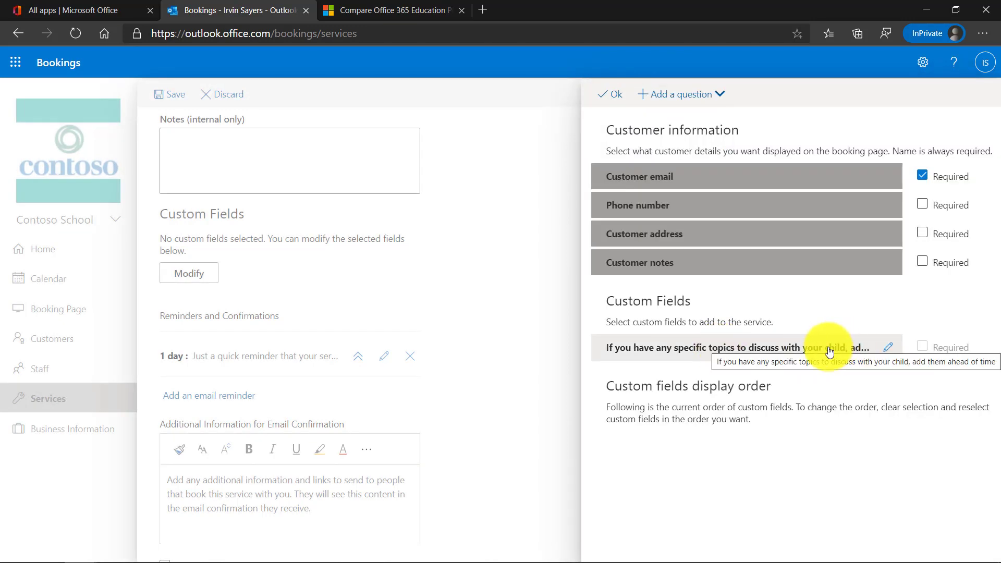
pyautogui.click(835, 348)
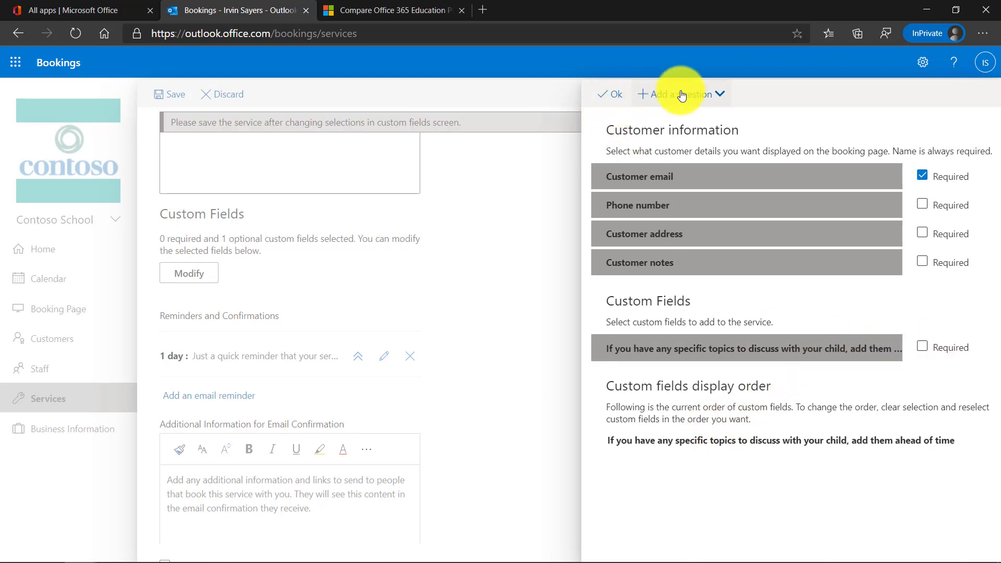
# - Reword the 1-day email reminder to say 'parent teacher conference' instead of 'service'
pyautogui.click(615, 99)
pyautogui.scroll(-2, 216, 321)
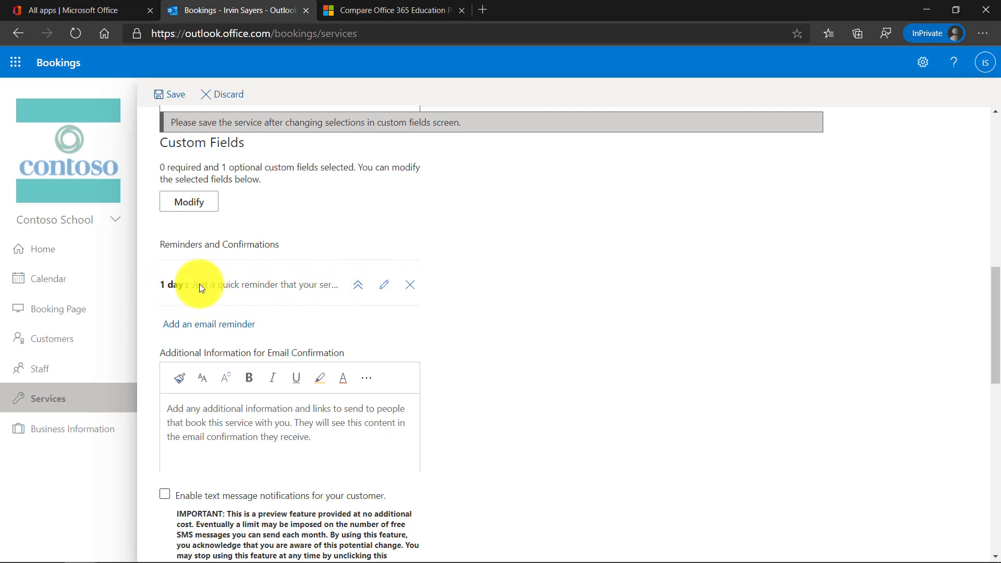
pyautogui.click(386, 288)
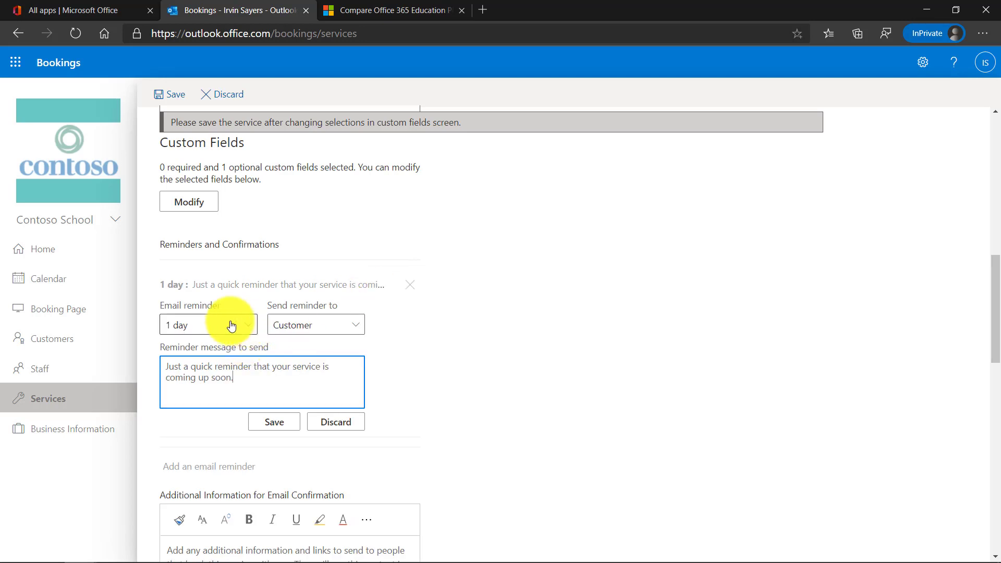
pyautogui.click(244, 327)
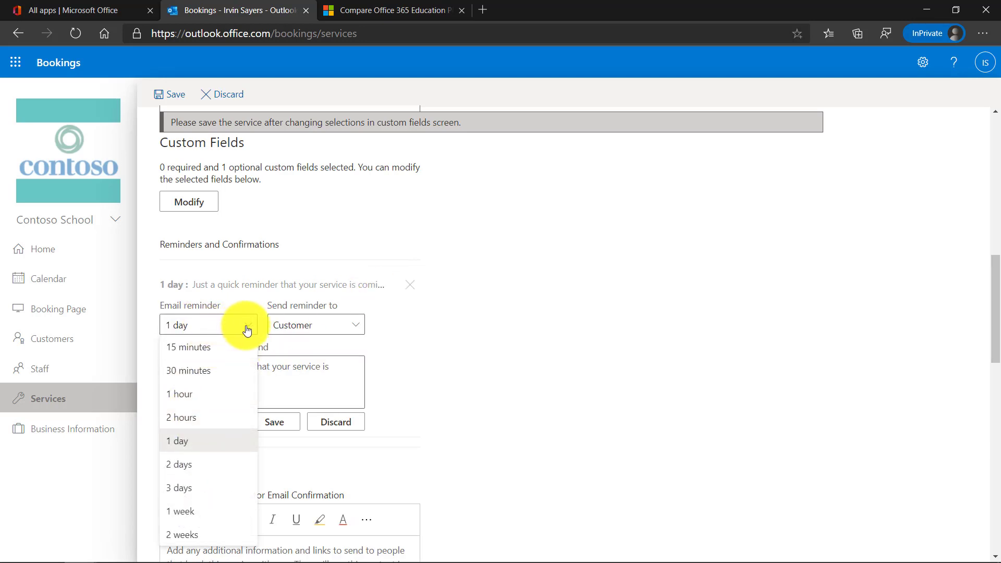
pyautogui.click(246, 329)
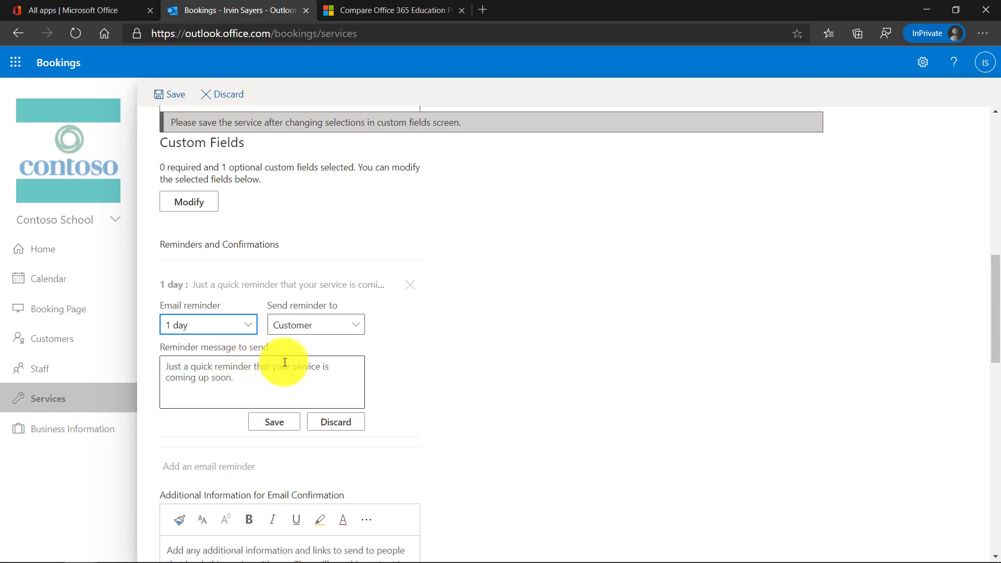
pyautogui.doubleClick(302, 366)
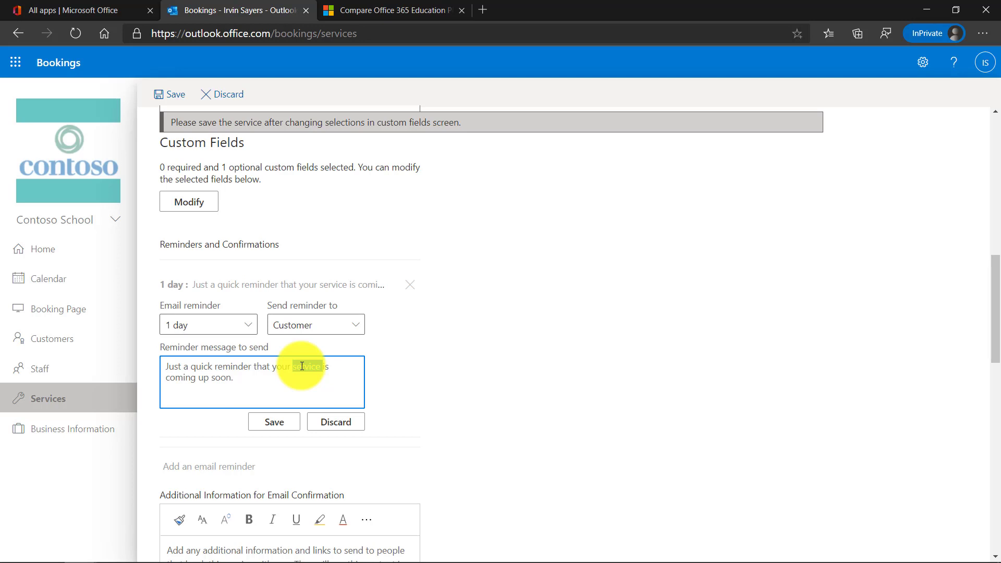
pyautogui.write('parent teacher conference')
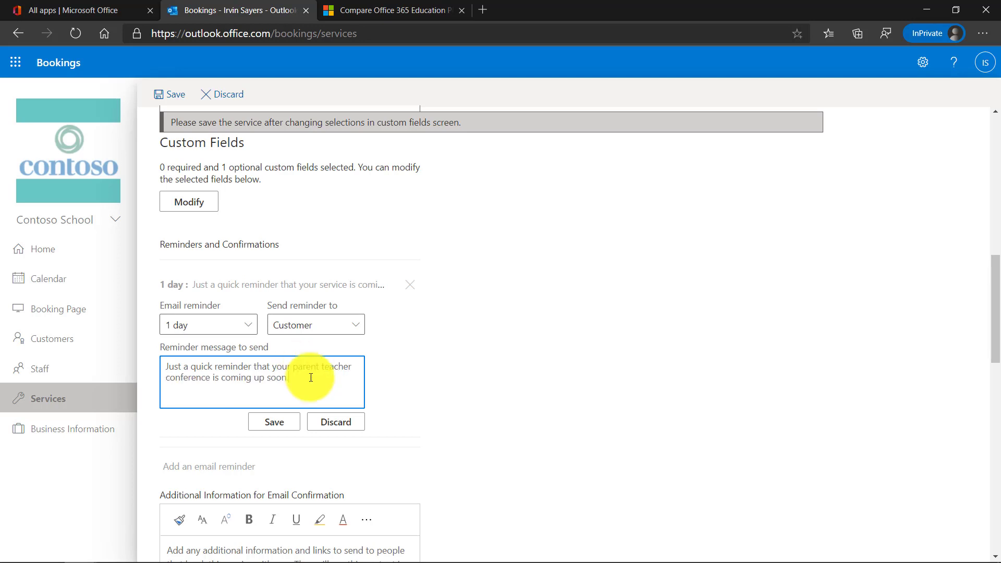
pyautogui.click(277, 423)
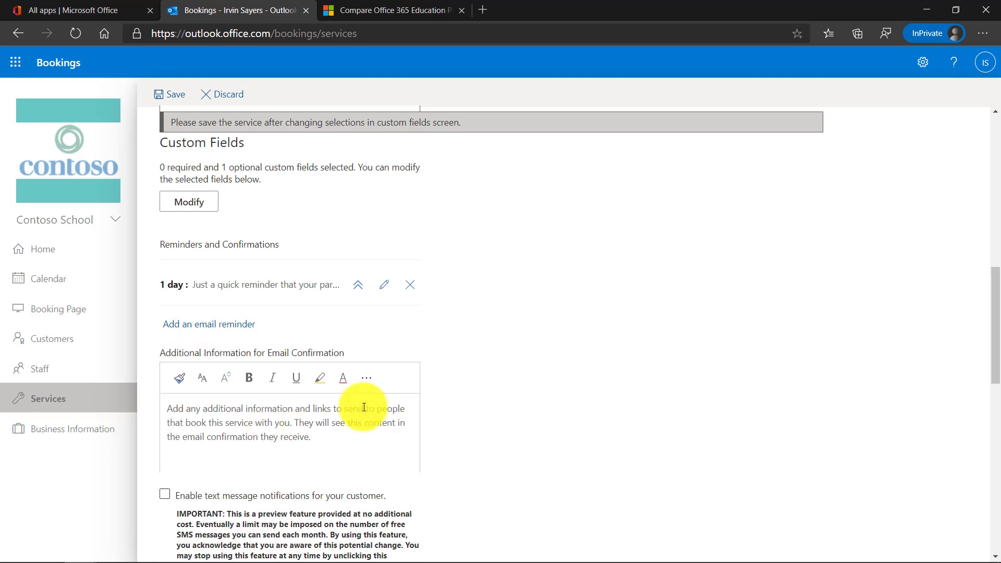
pyautogui.scroll(-2, 384, 398)
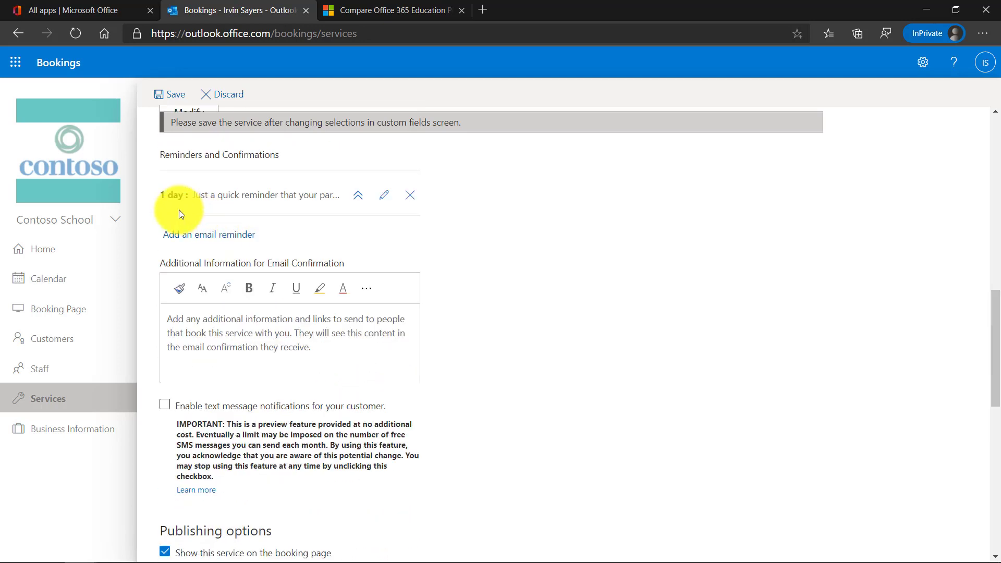
# - Add a 1-week email reminder and enable customer text message notifications
pyautogui.click(219, 235)
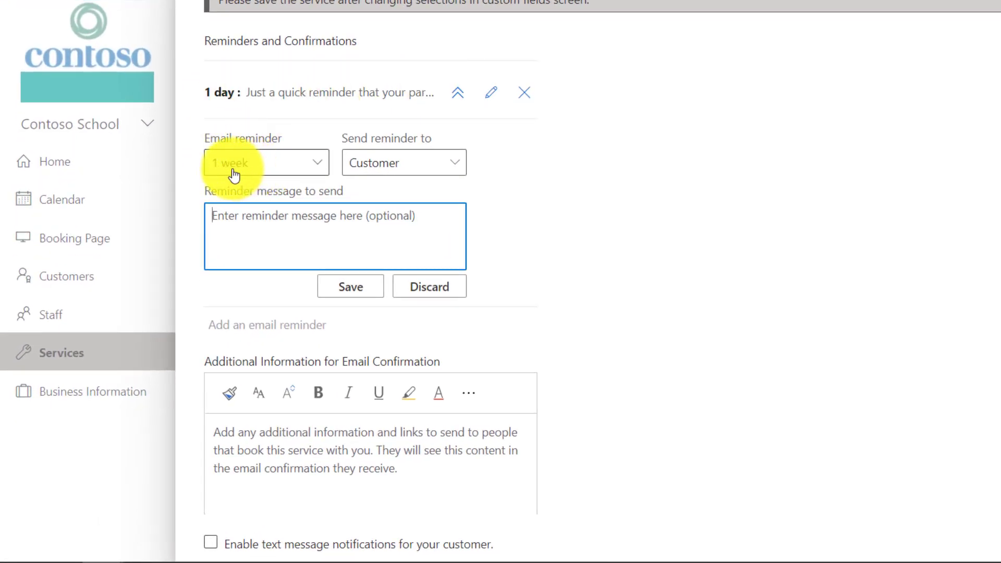
pyautogui.click(345, 289)
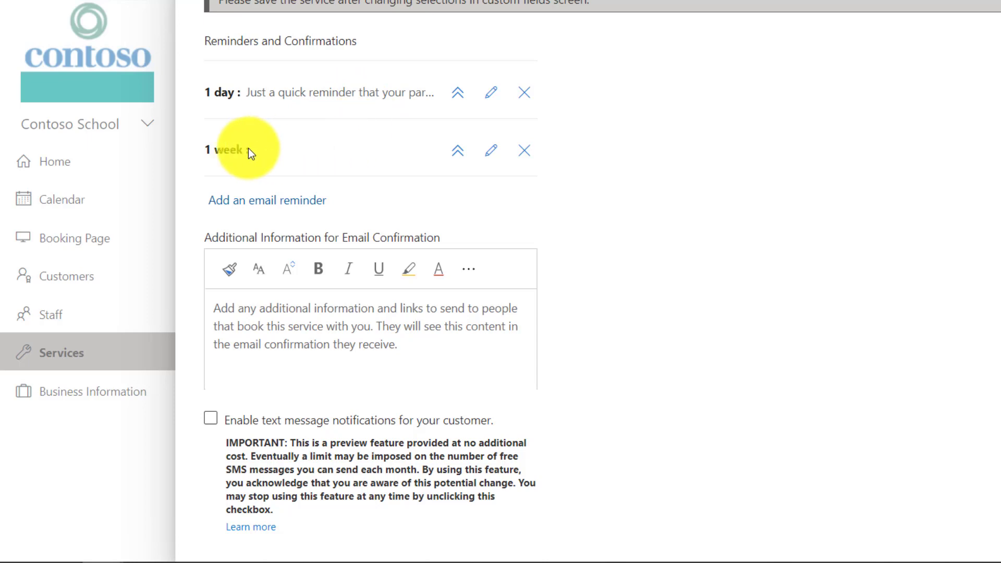
pyautogui.scroll(-1, 319, 322)
pyautogui.scroll(-2, 320, 321)
pyautogui.click(213, 245)
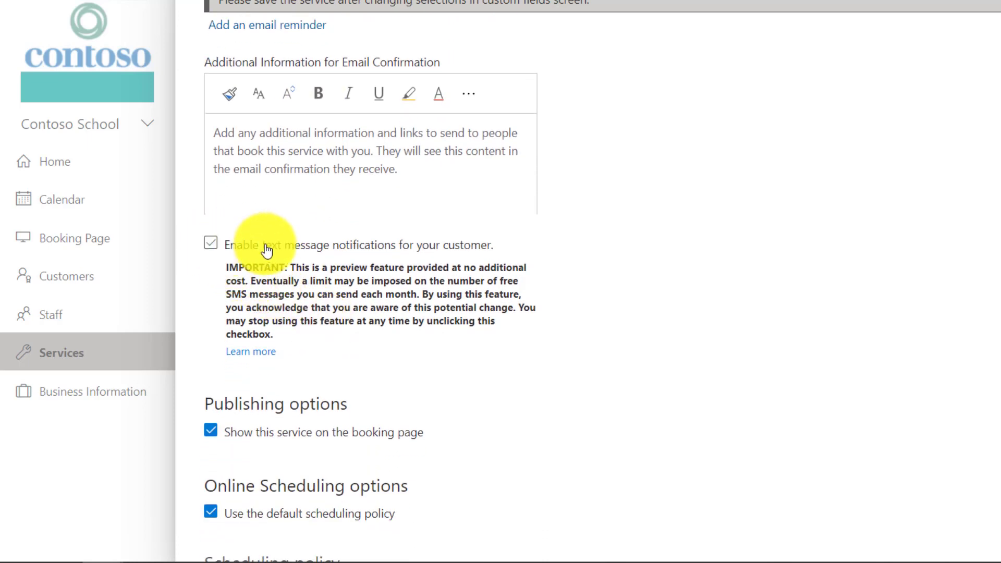
pyautogui.click(209, 245)
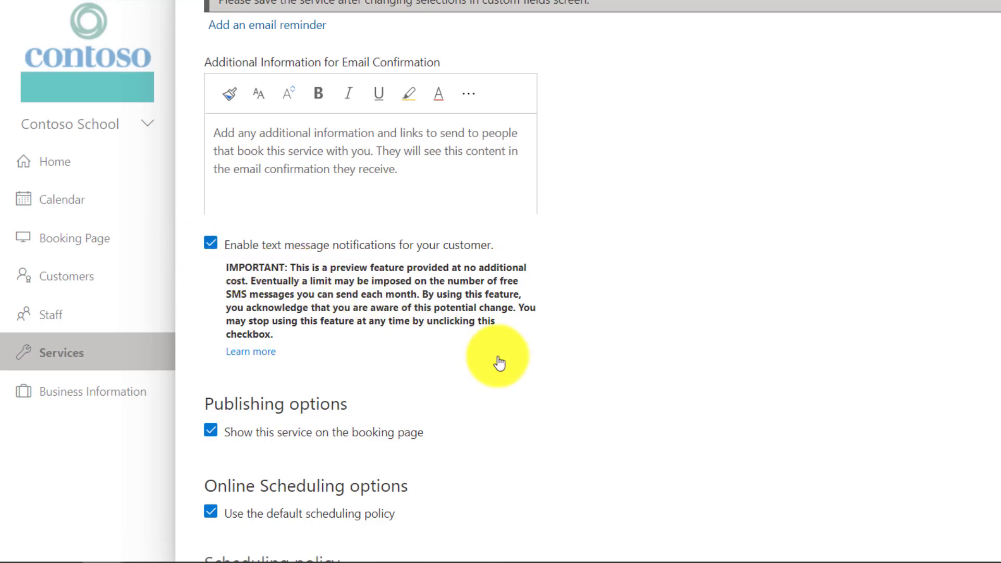
pyautogui.scroll(-3, 499, 361)
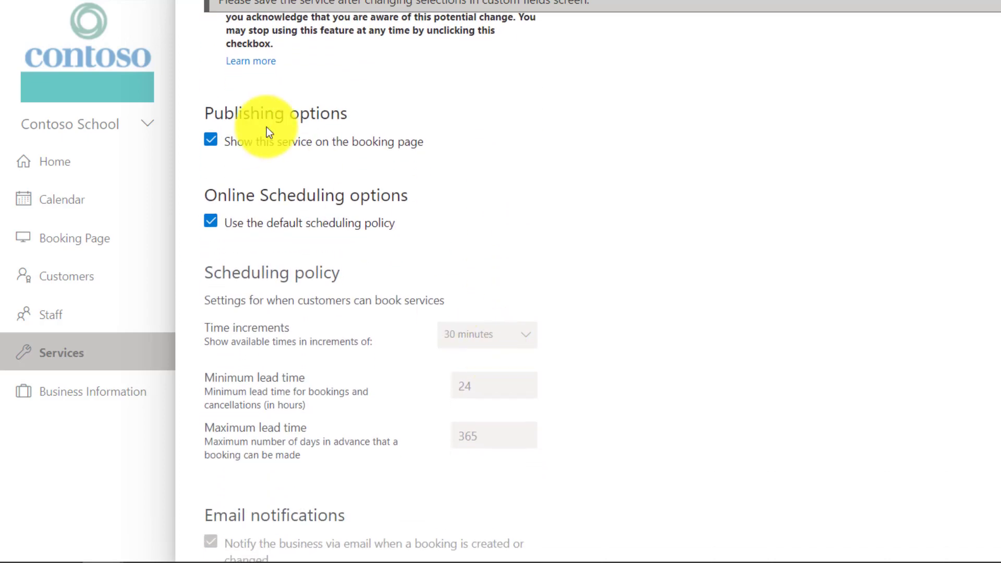
# - Keep the service shown on the booking page
pyautogui.click(211, 139)
pyautogui.click(285, 146)
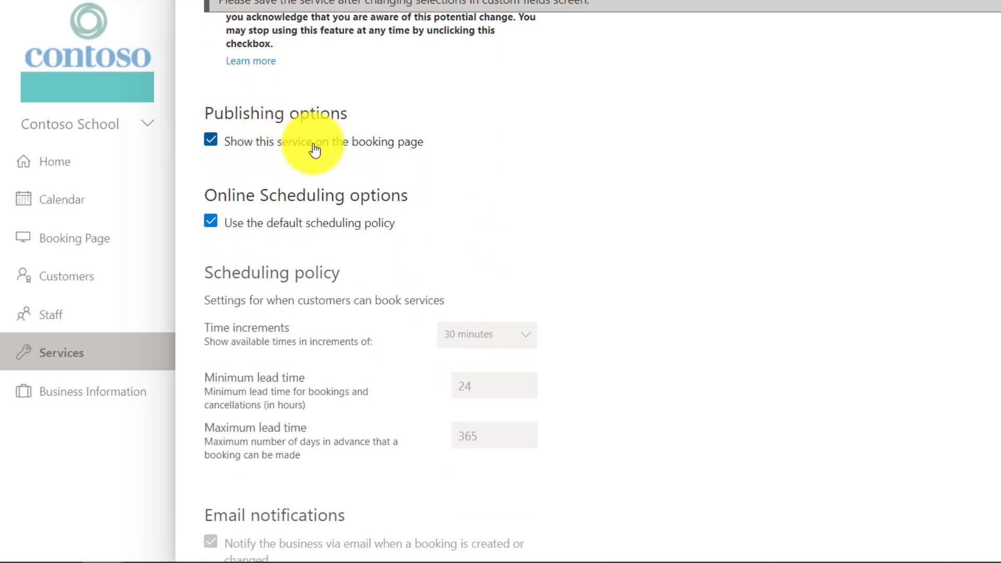
pyautogui.click(222, 139)
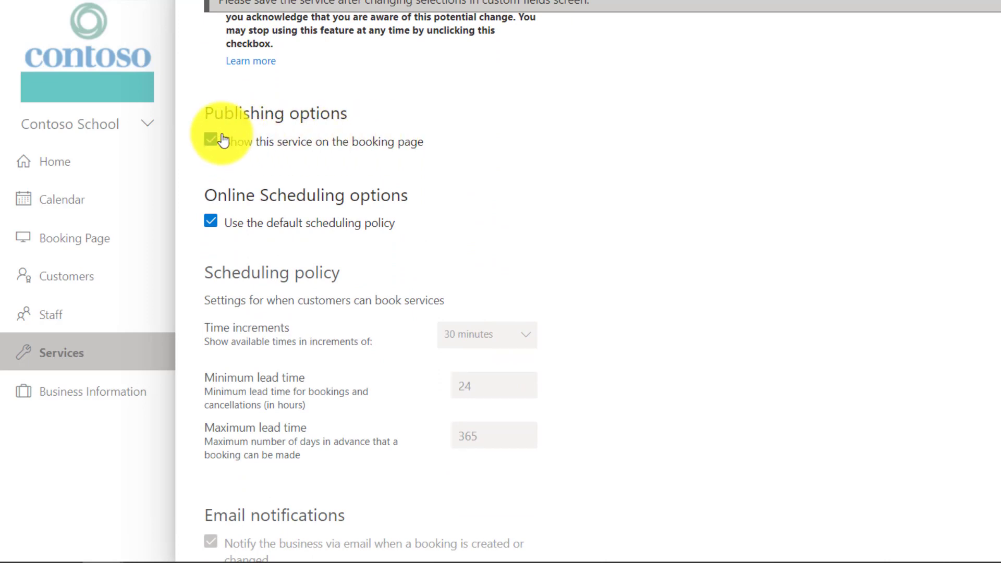
pyautogui.scroll(-2, 222, 140)
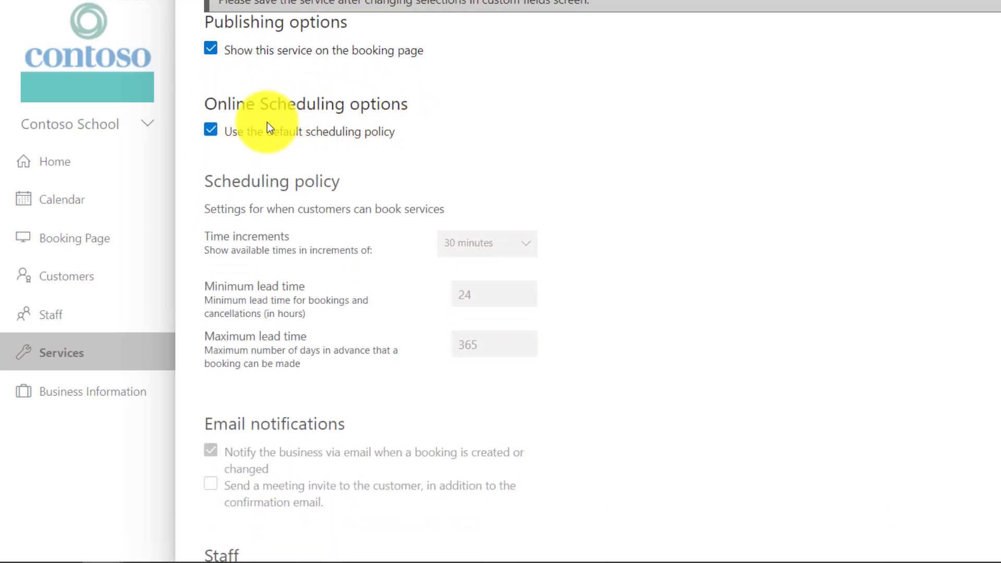
pyautogui.scroll(-1, 367, 157)
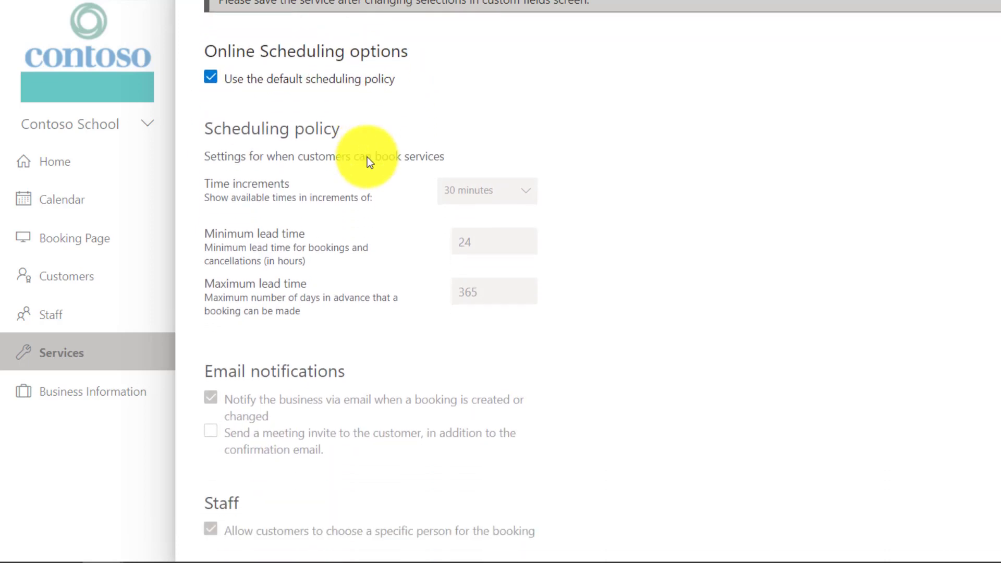
# - Switch off the default scheduling policy and set maximum lead time to 60 days
pyautogui.click(211, 81)
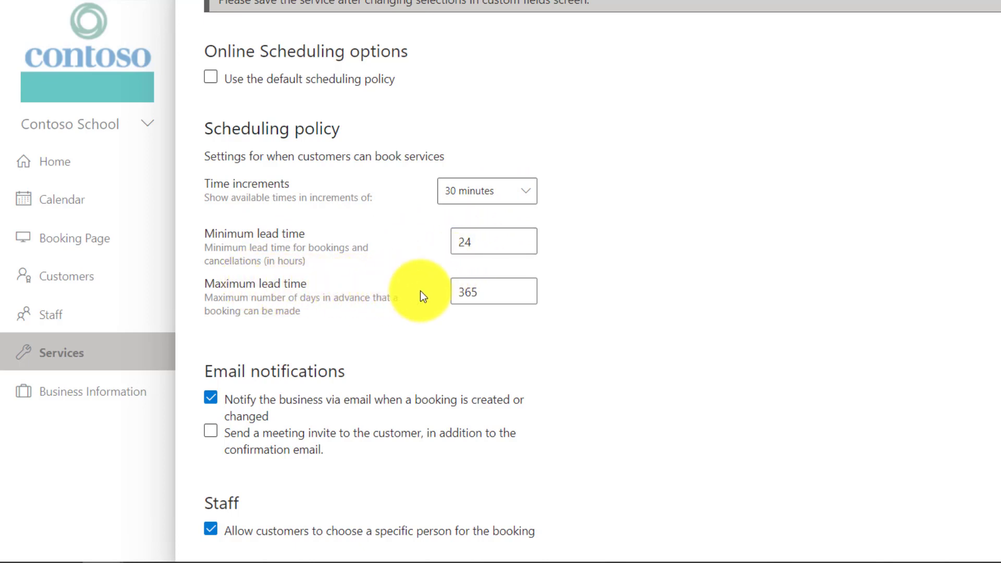
pyautogui.doubleClick(487, 293)
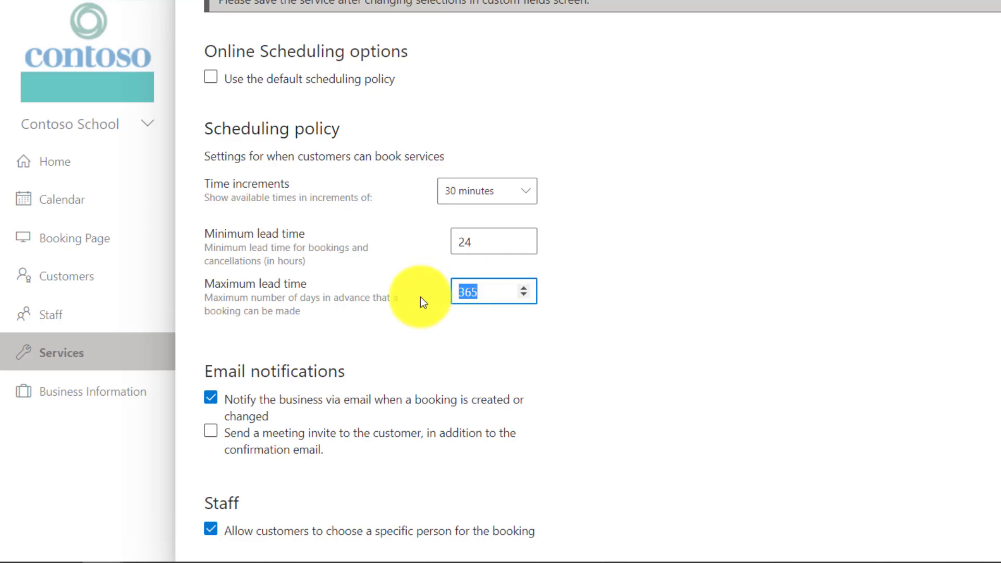
pyautogui.write('60')
pyautogui.click(349, 302)
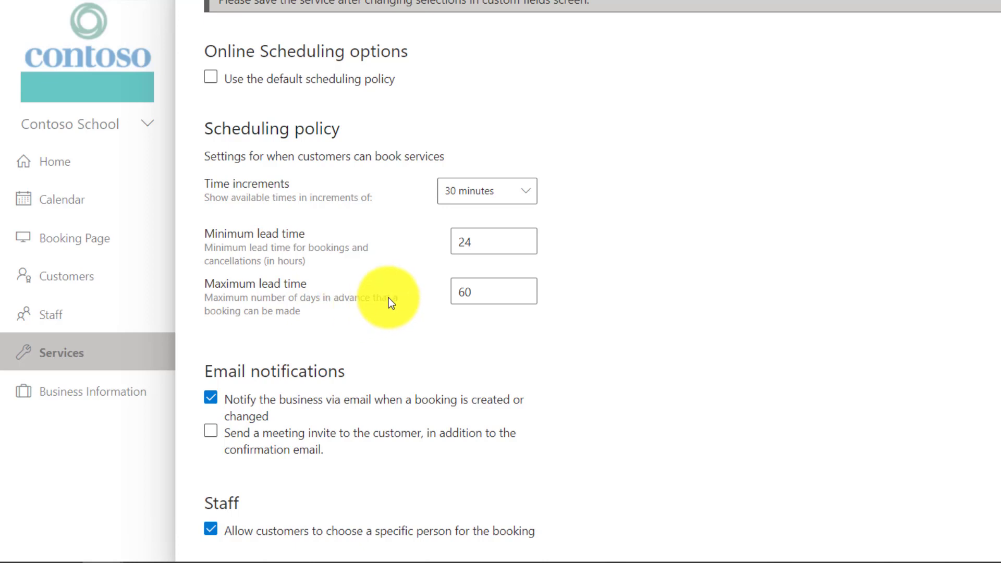
pyautogui.scroll(-2, 389, 297)
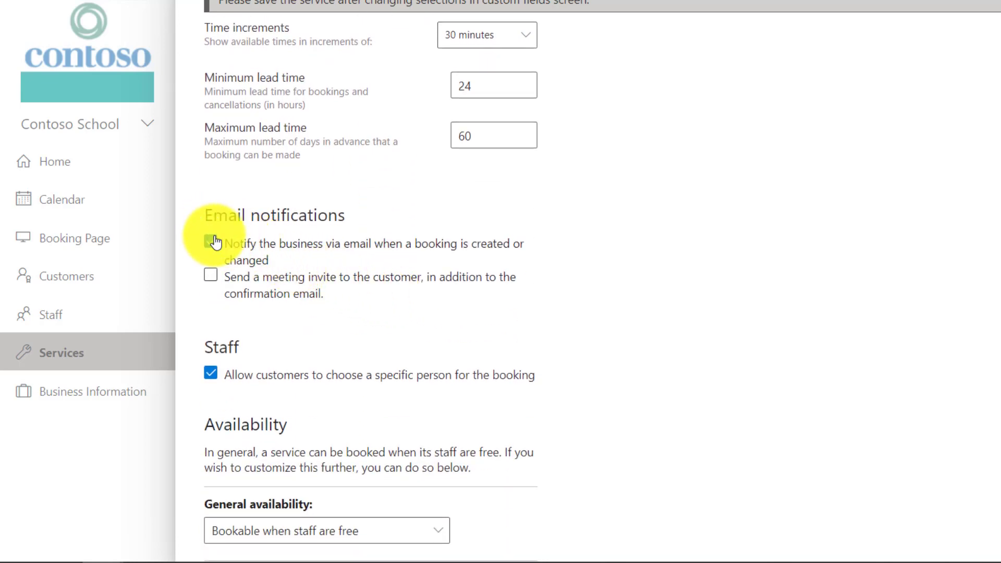
# - Enable business email notifications, customer meeting invites, and letting customers choose a specific staff member
pyautogui.click(212, 241)
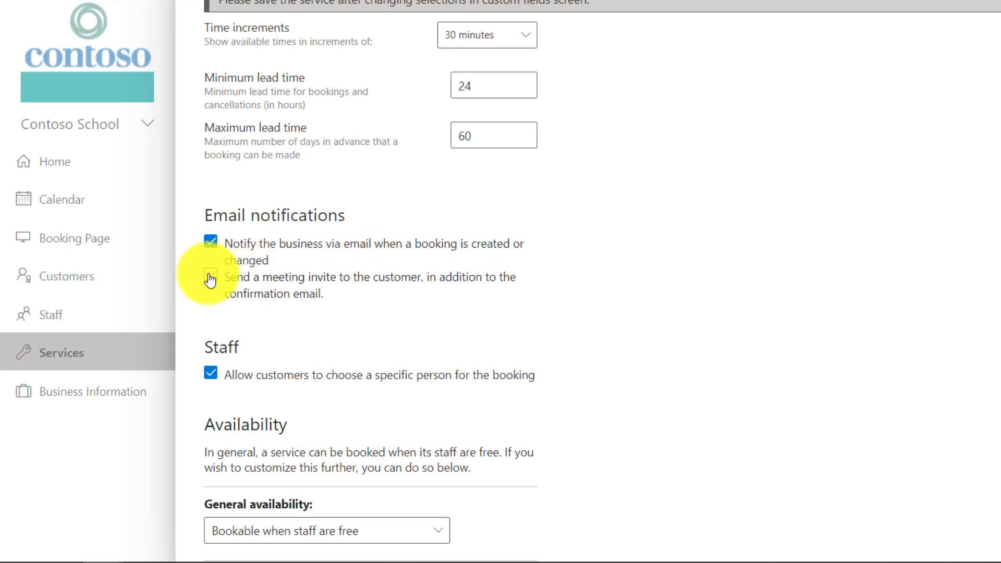
pyautogui.click(210, 280)
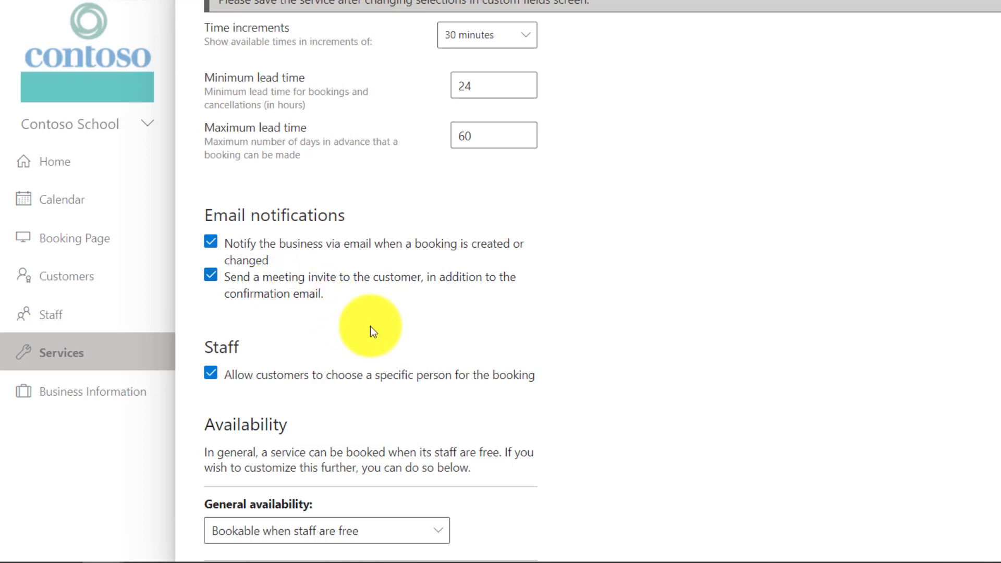
pyautogui.scroll(-1, 369, 326)
pyautogui.click(211, 313)
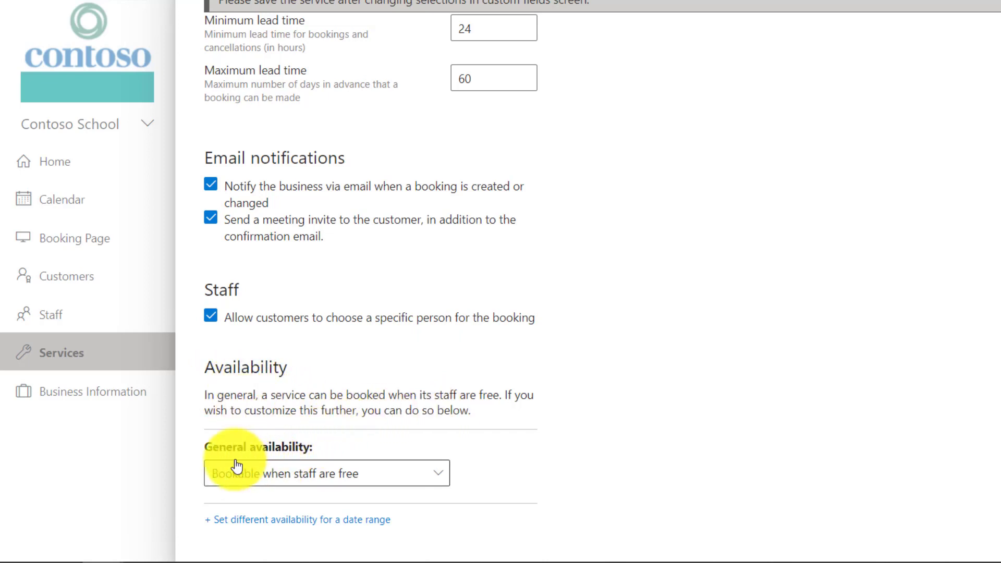
# - Keep 'Bookable when staff are free', add a date range ending 11/7/2020, and save the service
pyautogui.click(321, 476)
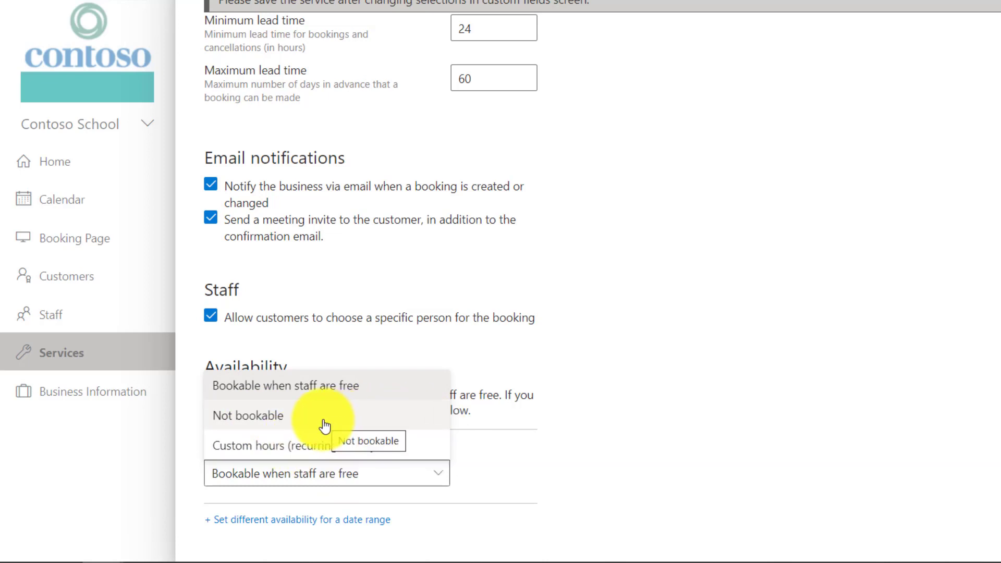
pyautogui.click(332, 389)
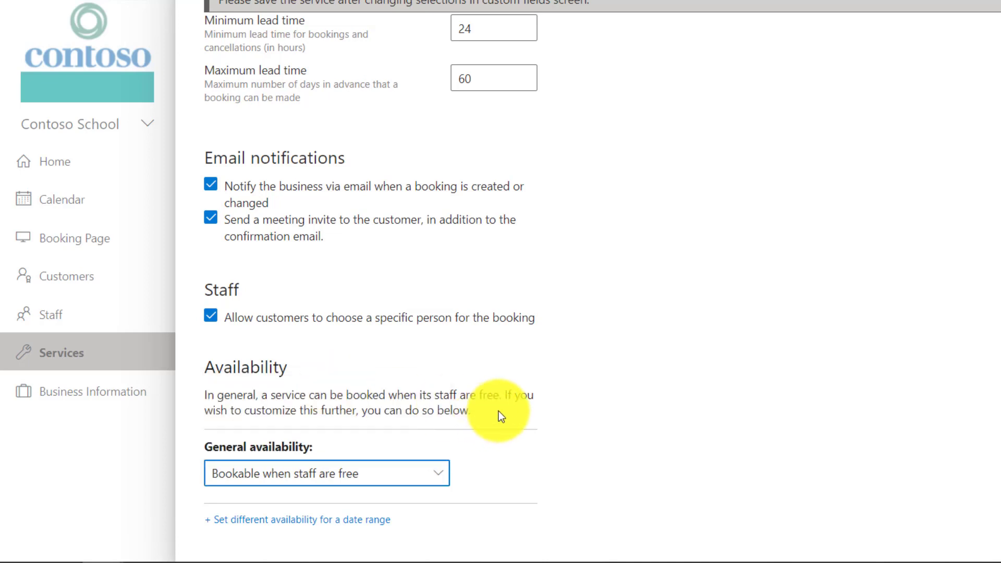
pyautogui.click(282, 520)
pyautogui.scroll(-2, 386, 452)
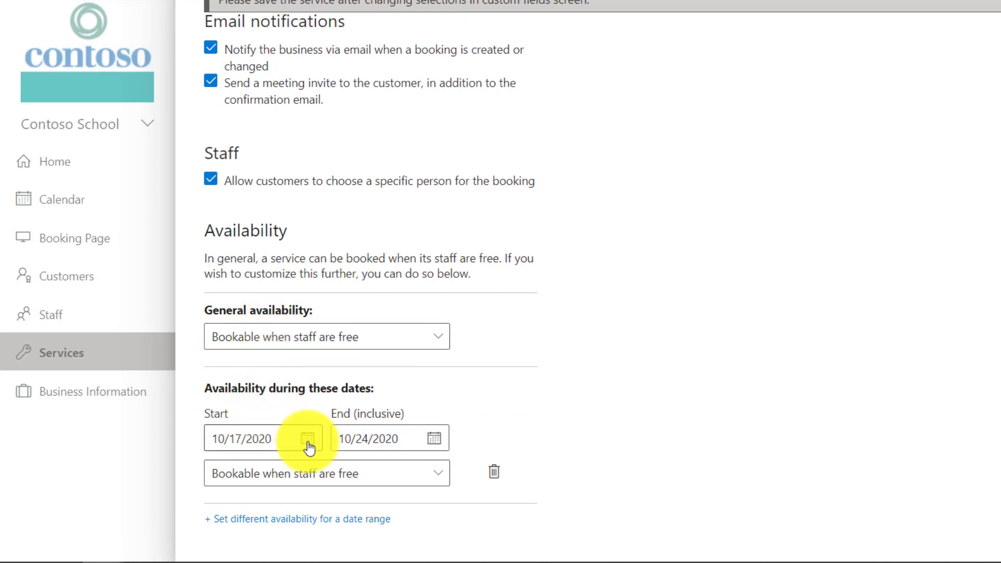
pyautogui.click(438, 439)
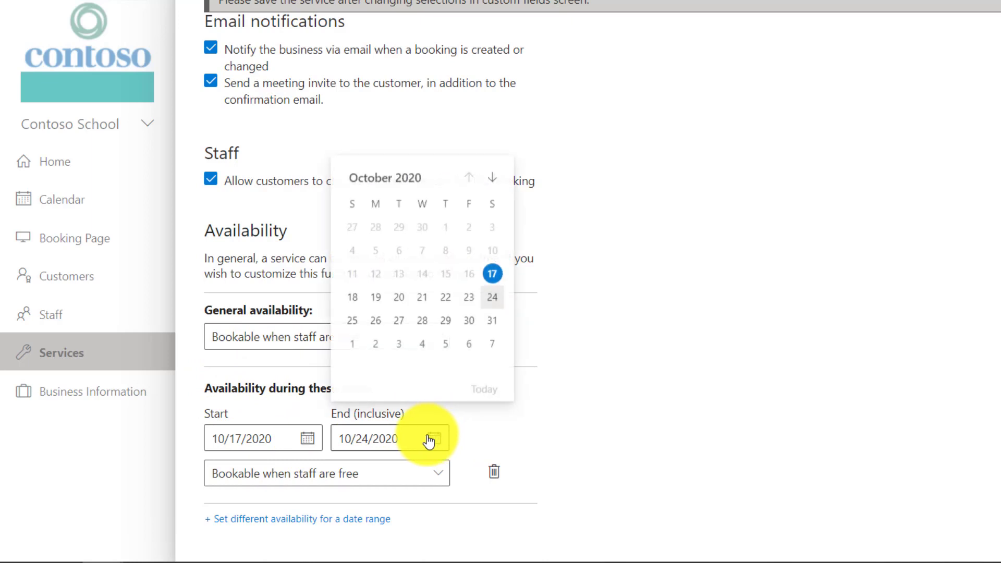
pyautogui.click(498, 350)
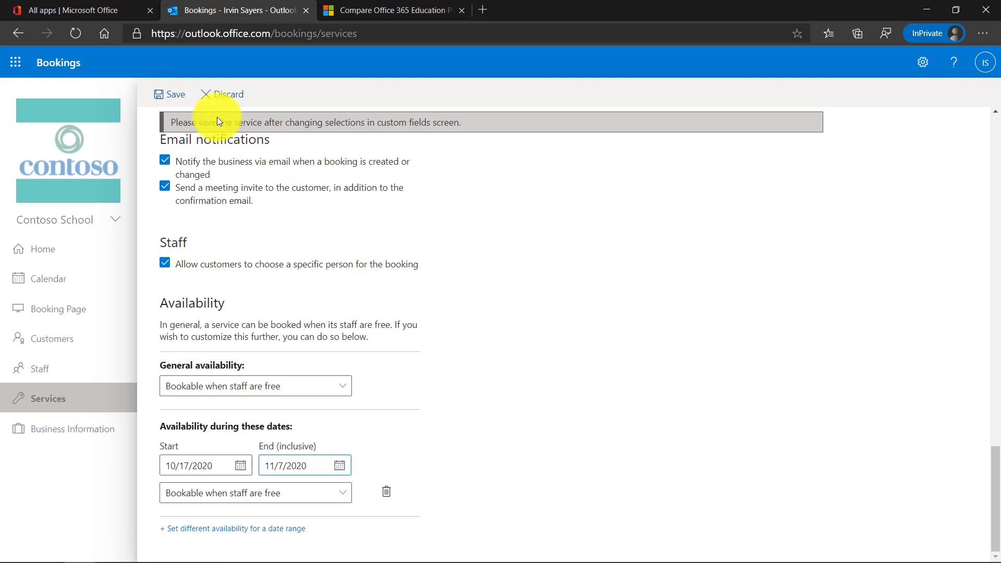
pyautogui.click(172, 97)
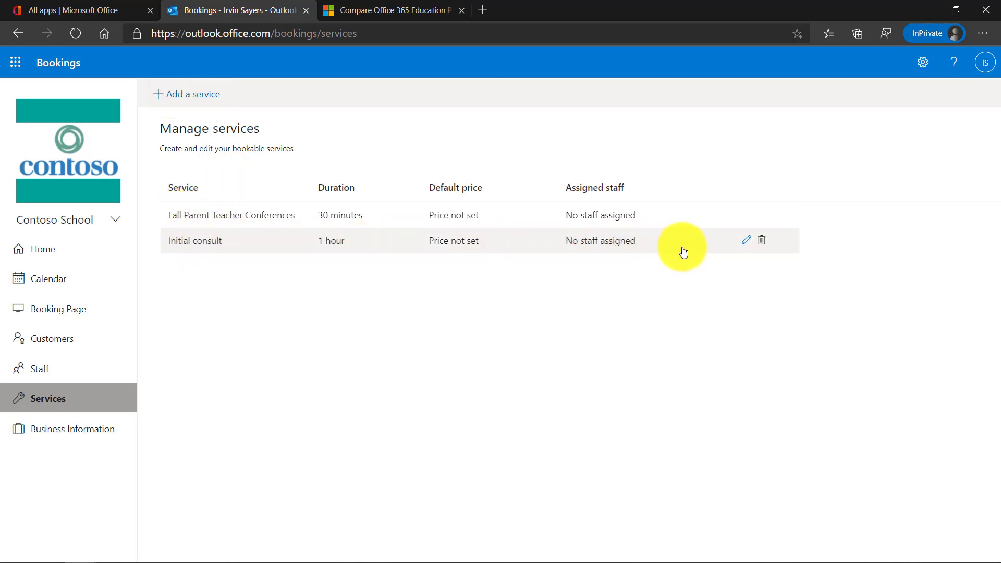
# - Delete the Initial consult service and confirm the deletion
pyautogui.click(765, 243)
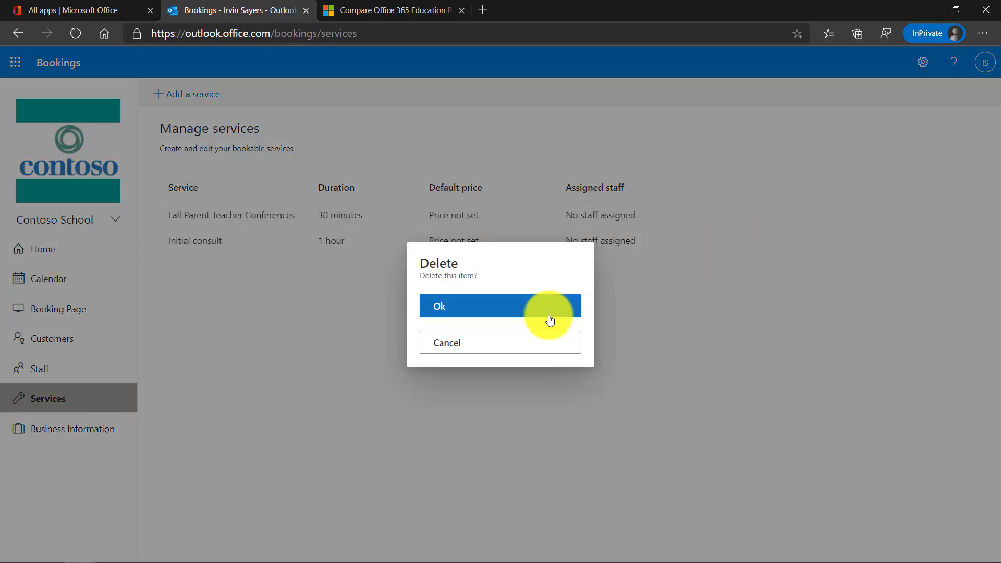
pyautogui.click(504, 316)
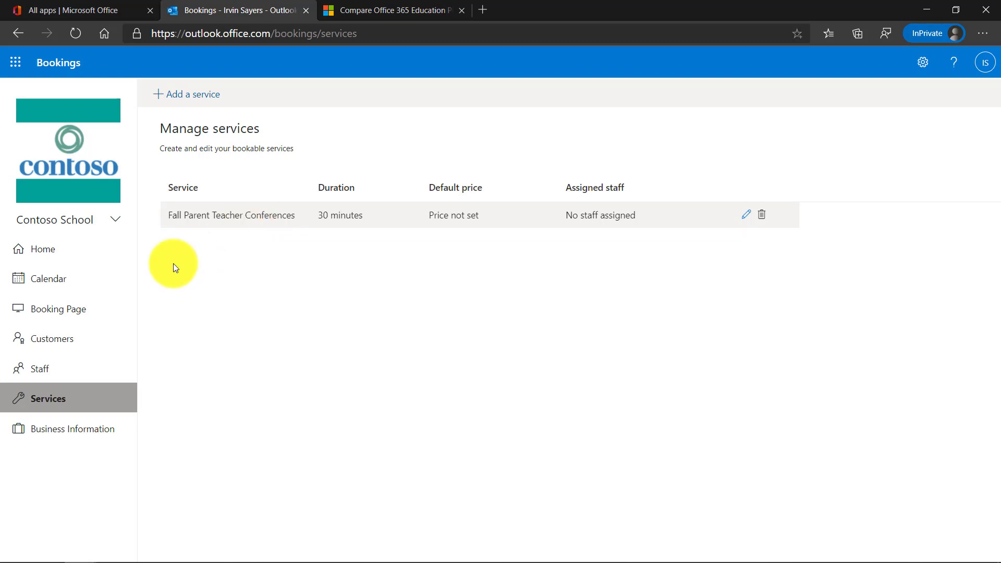
# - From Staff, add a new staff member, pick the suggested person, and give them a green avatar
pyautogui.click(49, 369)
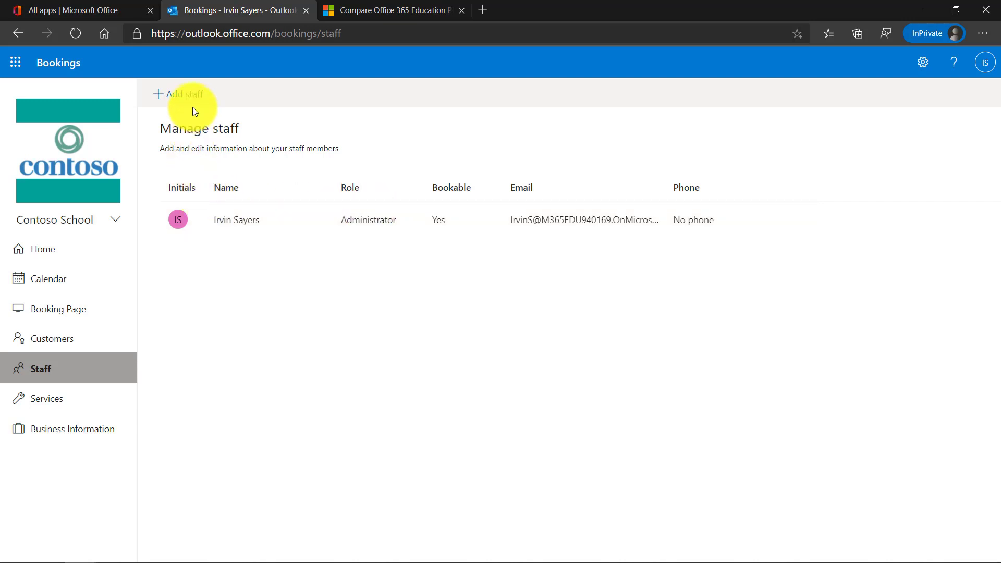
pyautogui.click(179, 96)
pyautogui.click(197, 373)
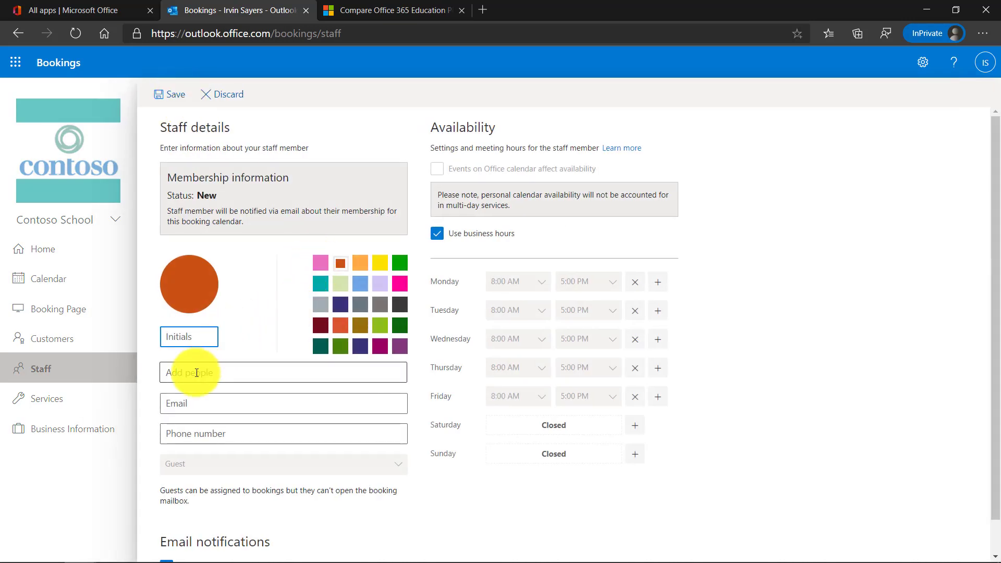
pyautogui.write('Rosie')
pyautogui.press('Return')
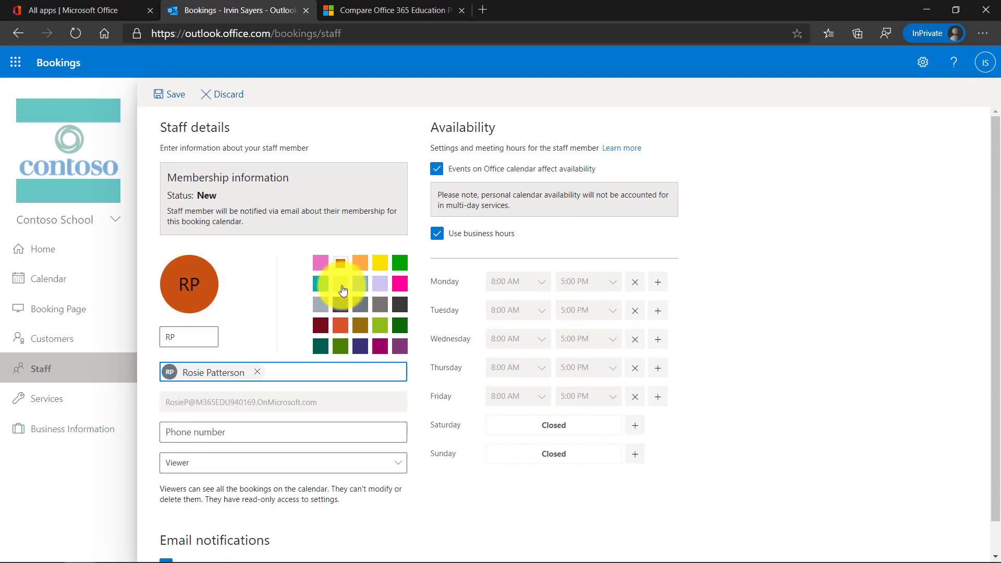
pyautogui.click(399, 264)
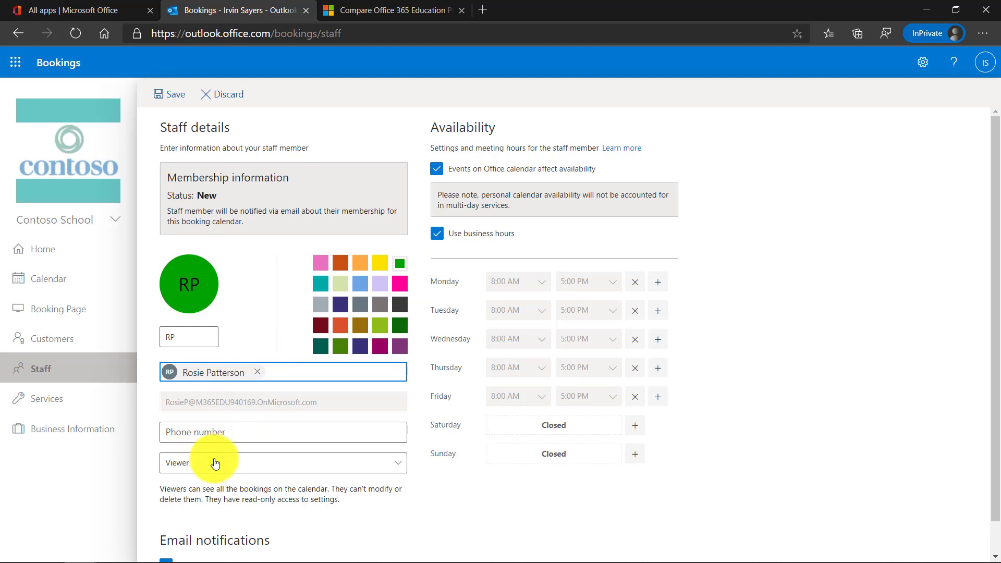
# - Keep the role as Viewer, set custom 3:00–5:00 PM weekday hours, and save the staff member
pyautogui.click(198, 469)
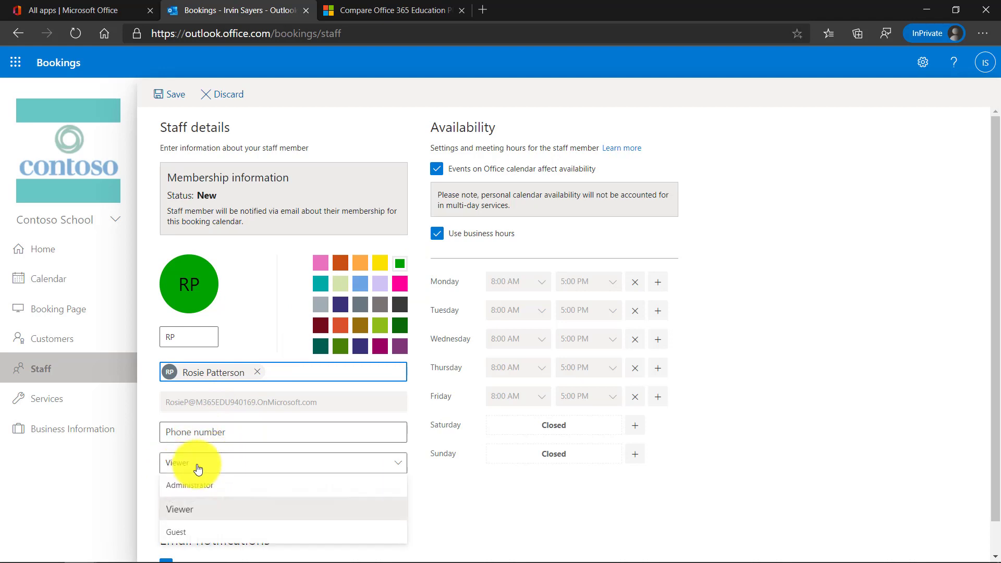
pyautogui.click(186, 511)
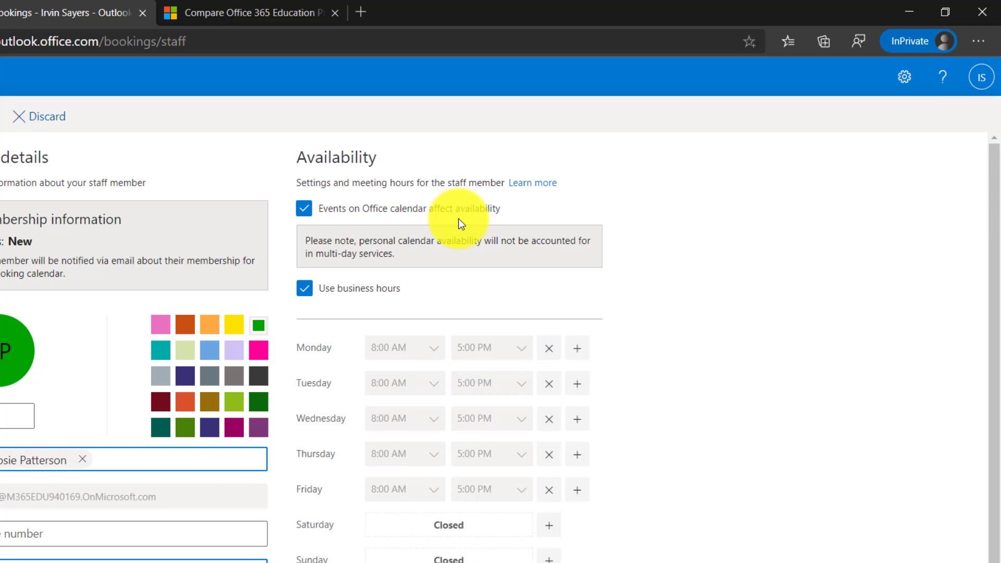
pyautogui.click(305, 289)
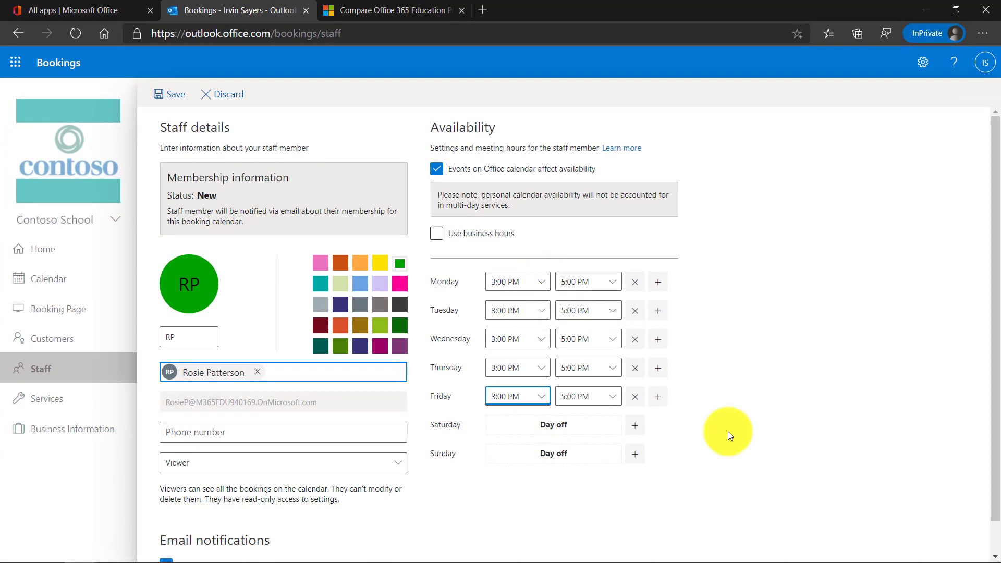
pyautogui.scroll(-1, 728, 431)
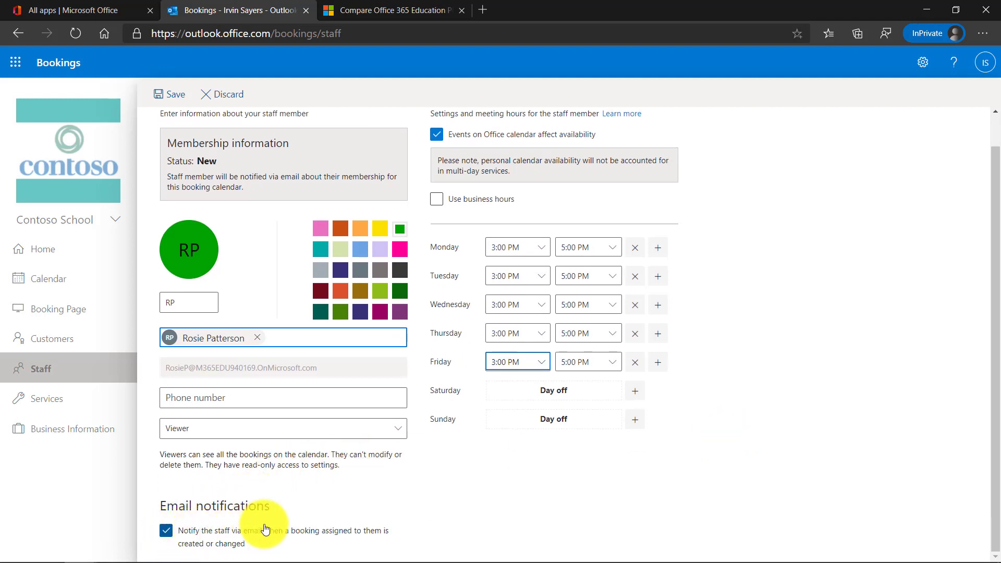
pyautogui.scroll(1, 311, 370)
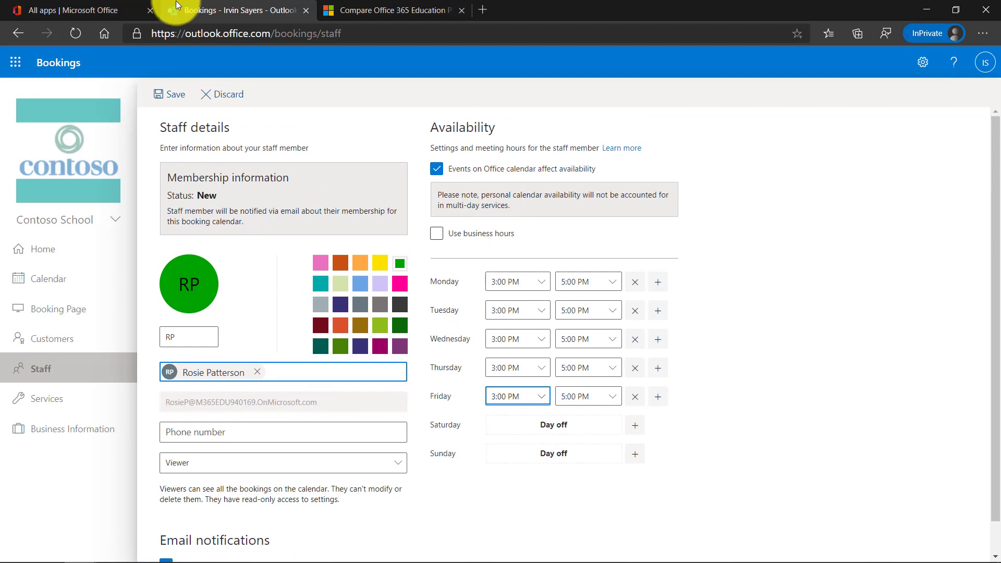
pyautogui.click(171, 94)
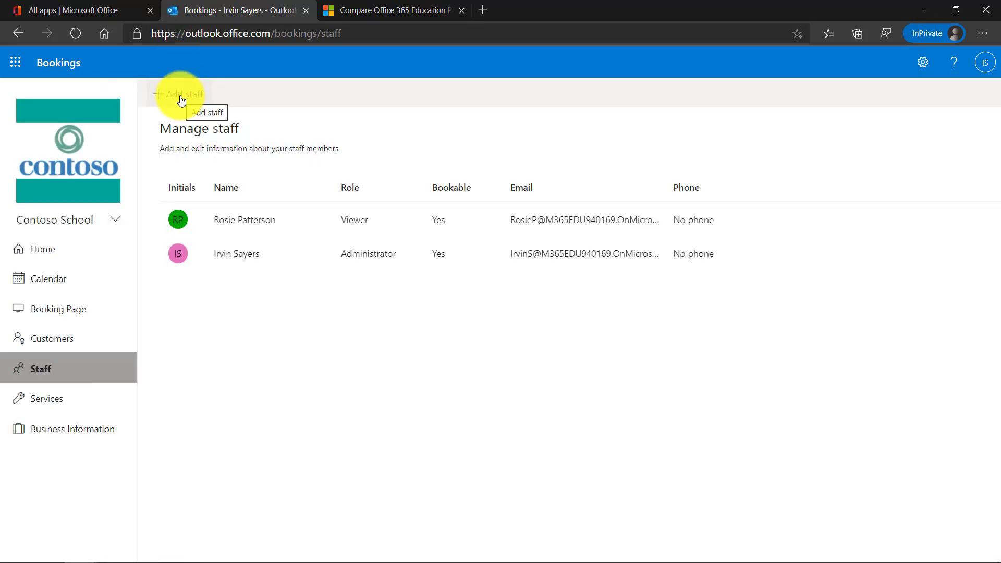
pyautogui.click(180, 98)
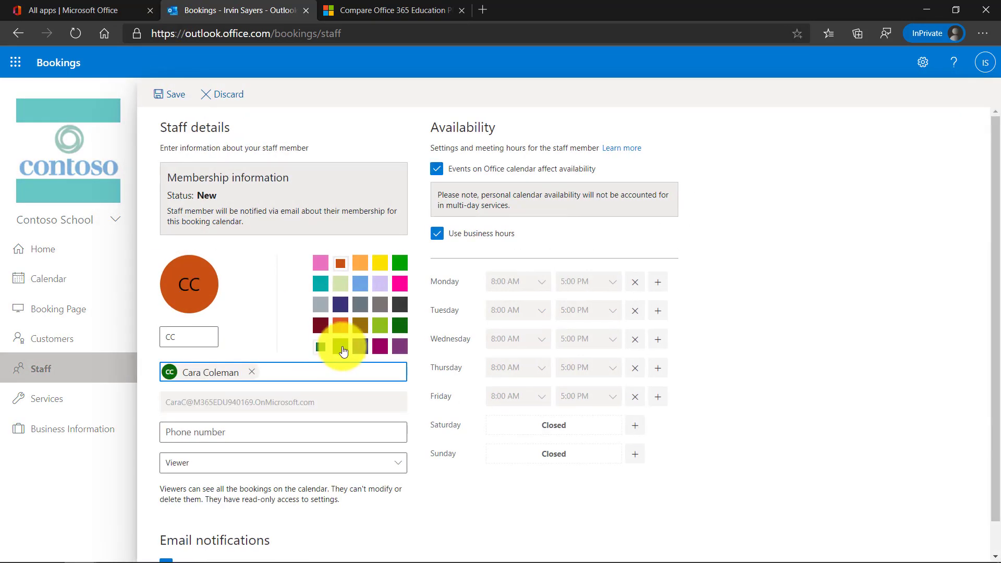
pyautogui.click(400, 346)
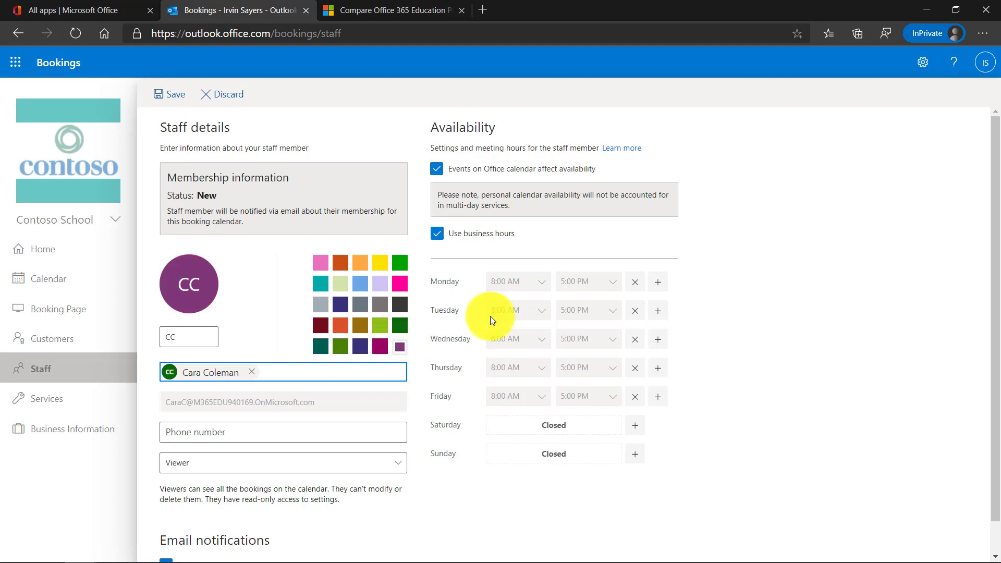
pyautogui.click(484, 228)
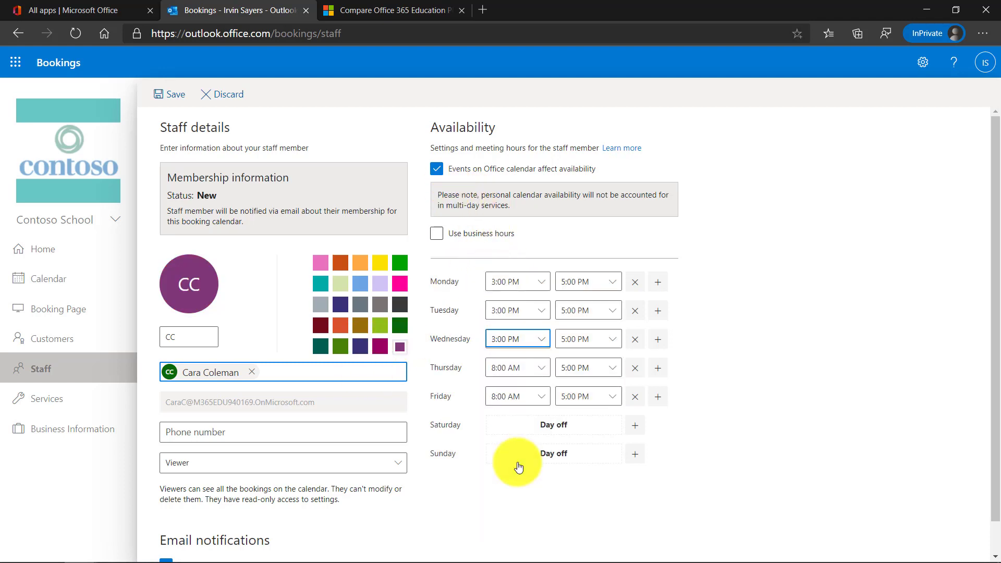
pyautogui.click(636, 368)
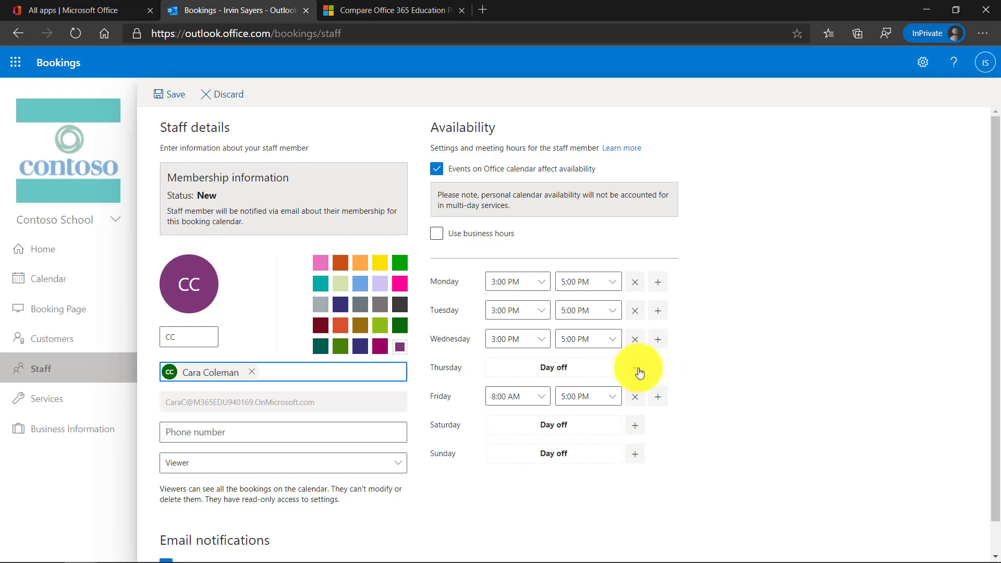
pyautogui.click(634, 397)
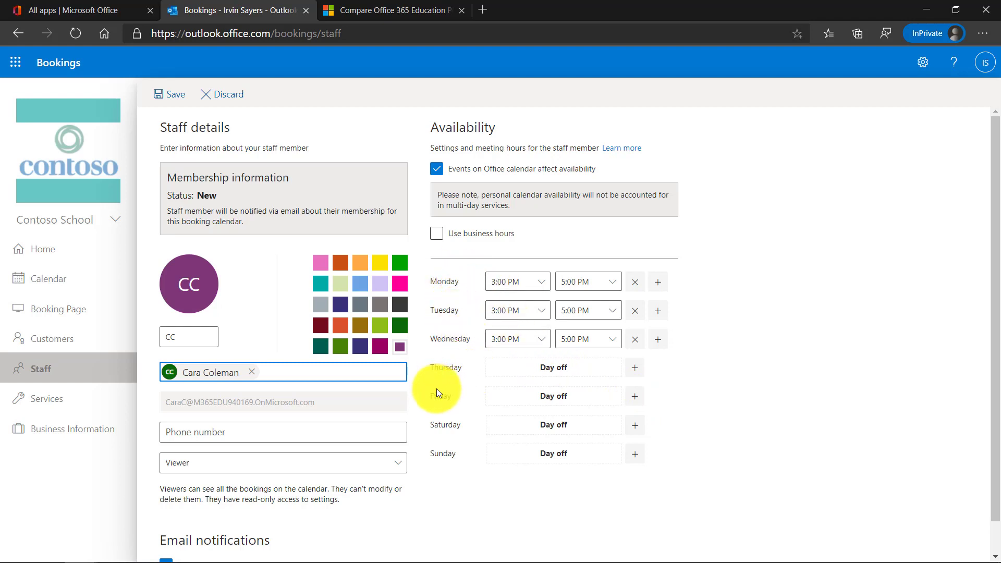
pyautogui.click(170, 94)
pyautogui.click(57, 340)
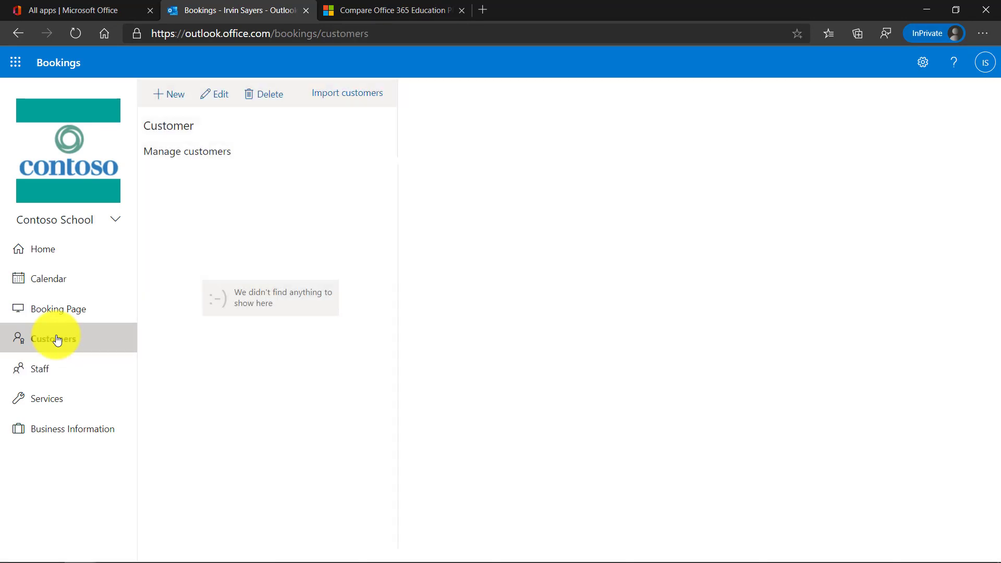
# - In Booking Page settings, leave a Microsoft 365 account not required and disable direct search engine indexing
pyautogui.click(68, 309)
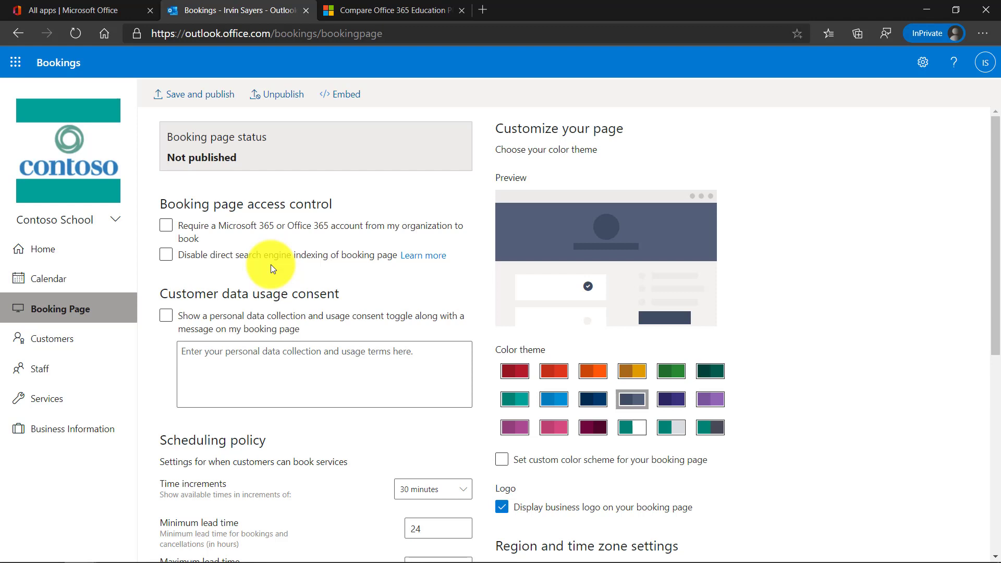
pyautogui.click(166, 226)
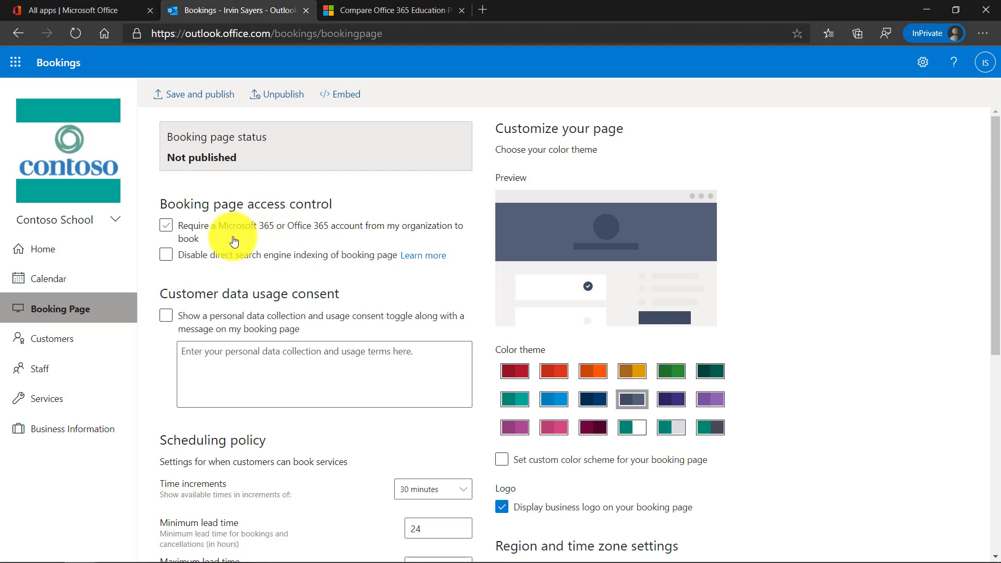
pyautogui.click(201, 236)
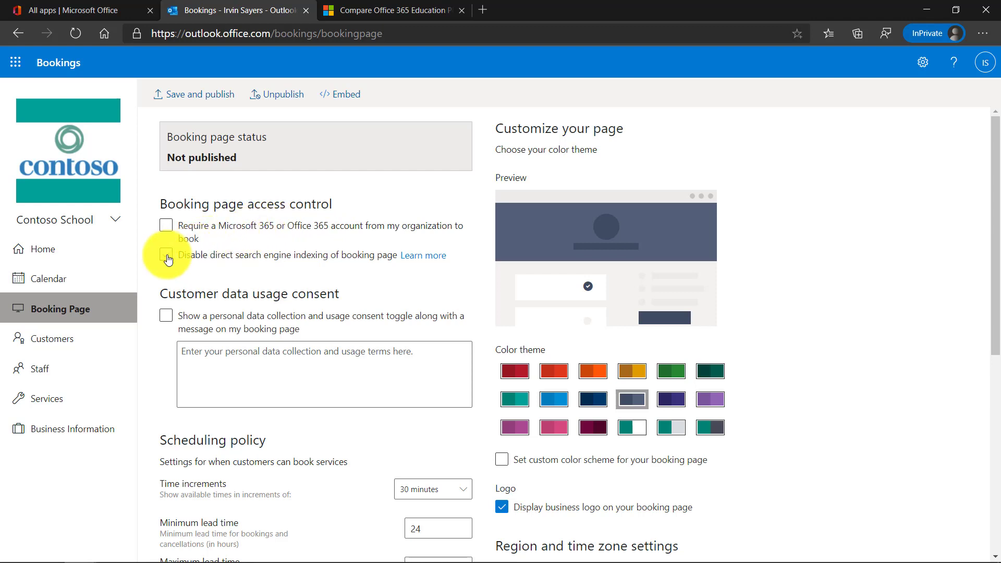
pyautogui.click(166, 256)
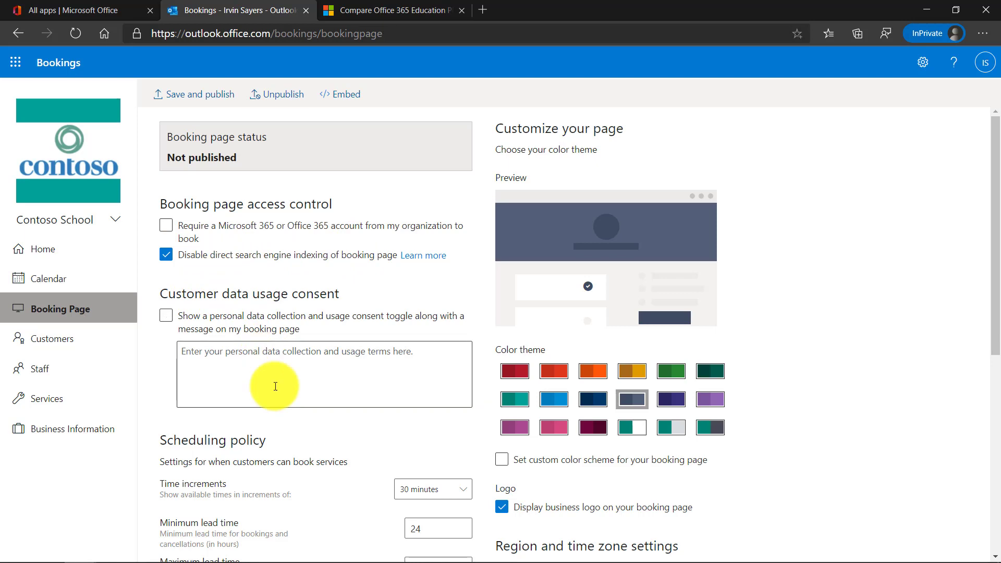
pyautogui.scroll(-2, 275, 387)
pyautogui.scroll(-1, 378, 451)
pyautogui.scroll(-1, 378, 452)
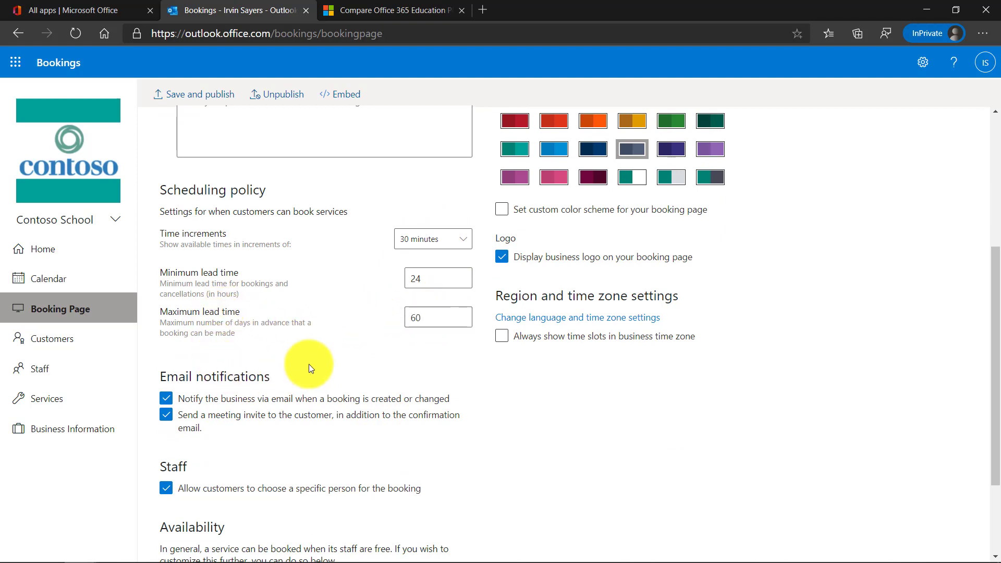
pyautogui.scroll(-2, 319, 369)
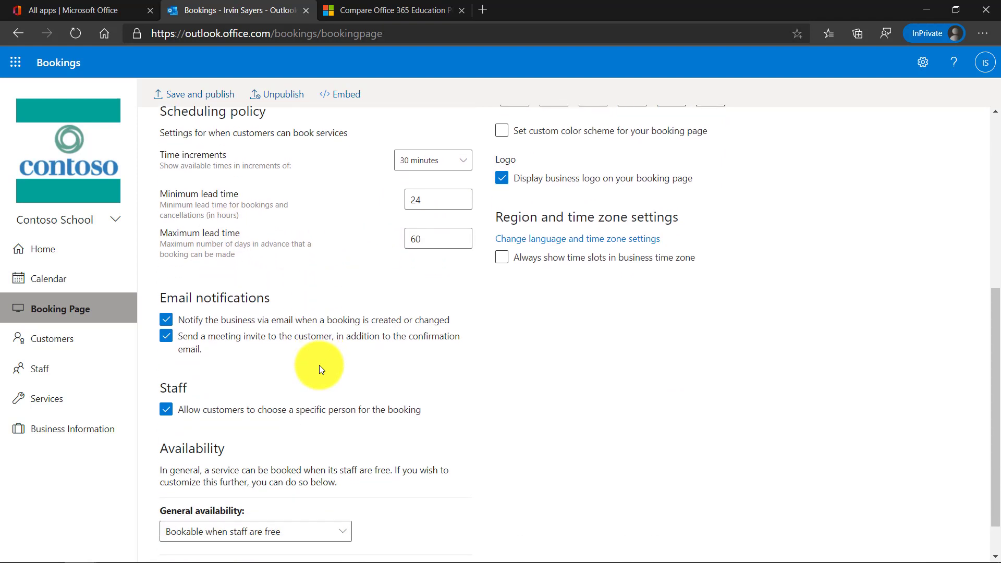
pyautogui.scroll(-1, 319, 369)
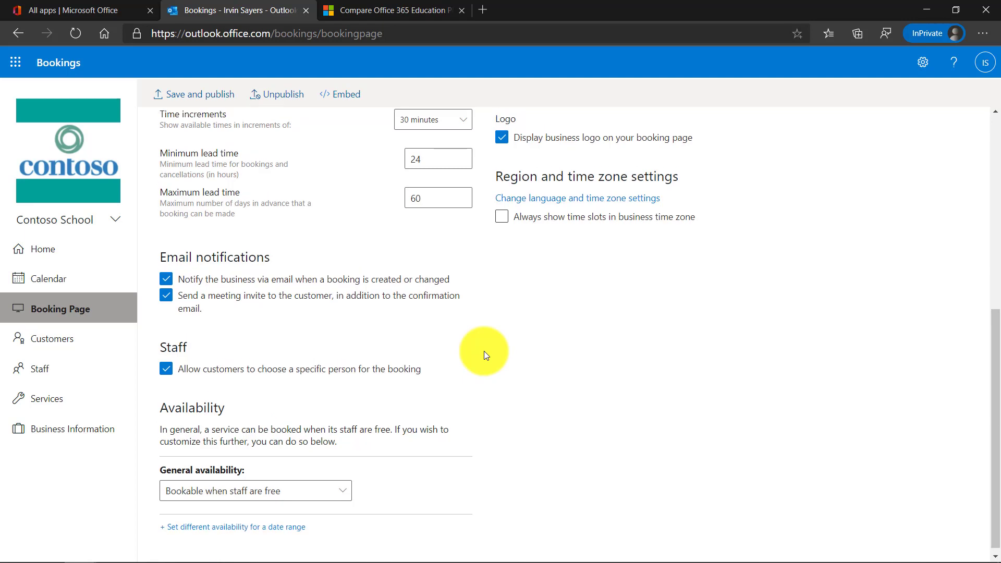
pyautogui.scroll(3, 483, 351)
pyautogui.scroll(2, 624, 371)
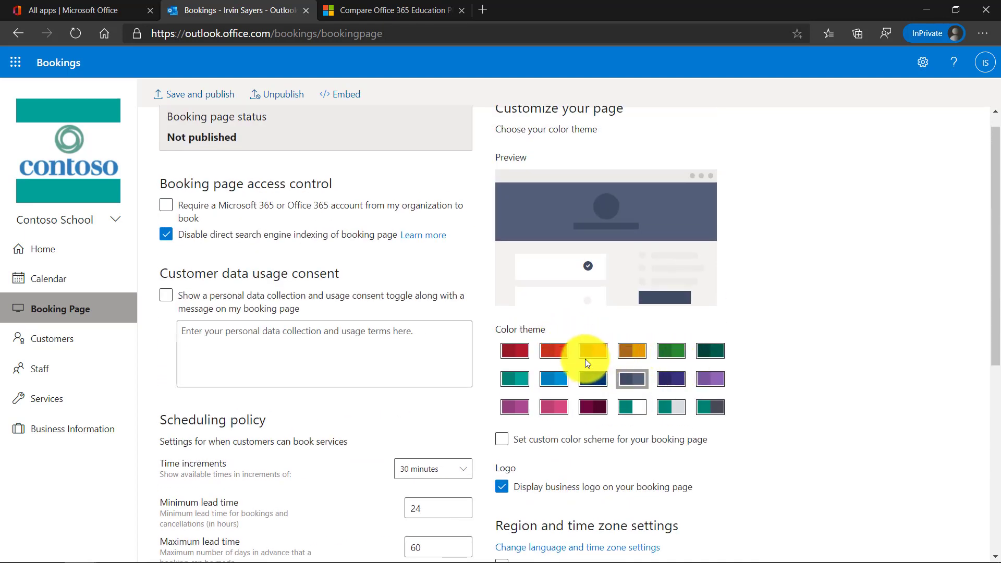
# - Set the teal colour theme, save and publish the page, select the share link, and view the published page
pyautogui.click(519, 381)
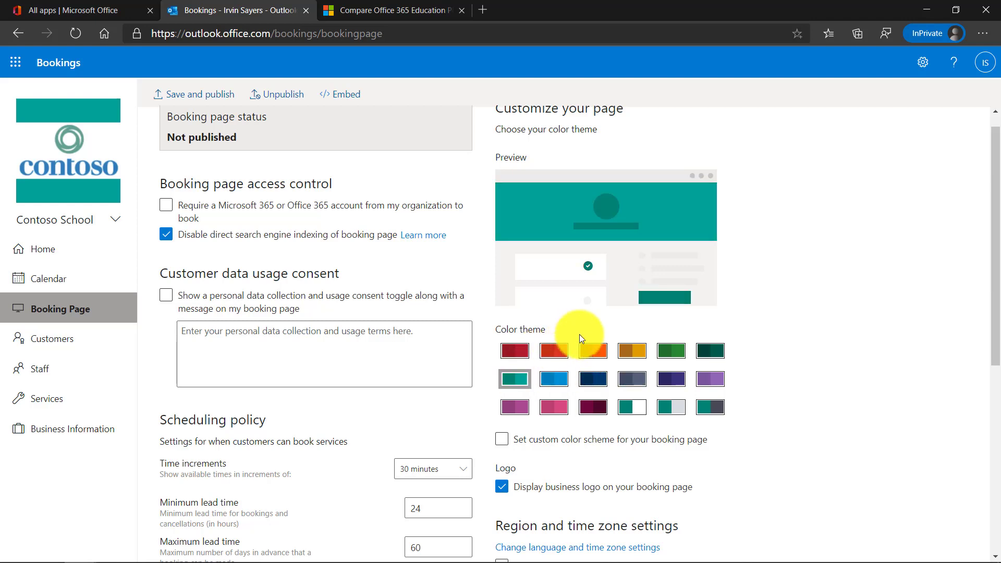
pyautogui.scroll(1, 773, 346)
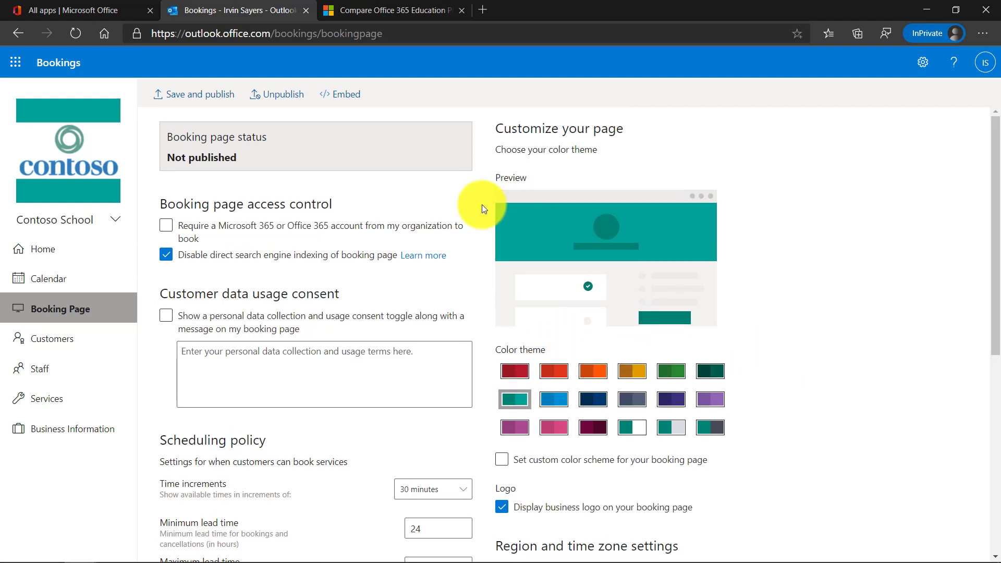
pyautogui.click(188, 100)
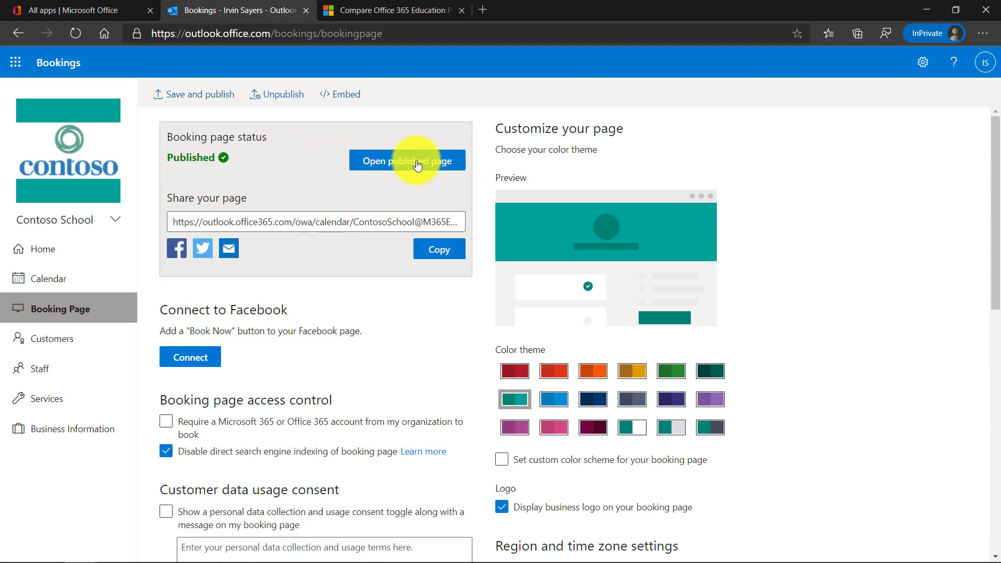
pyautogui.click(289, 223)
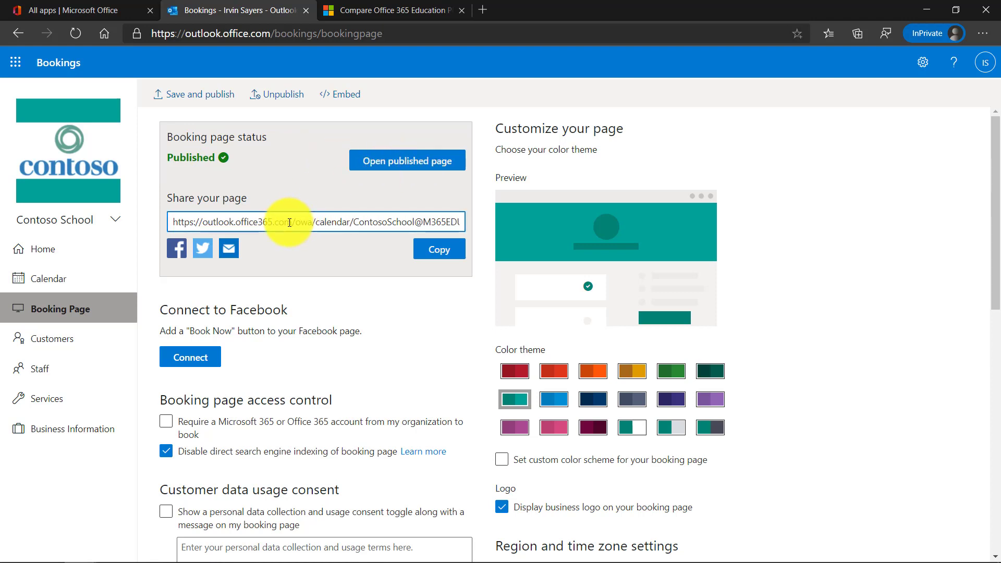
pyautogui.tripleClick(289, 223)
pyautogui.click(444, 255)
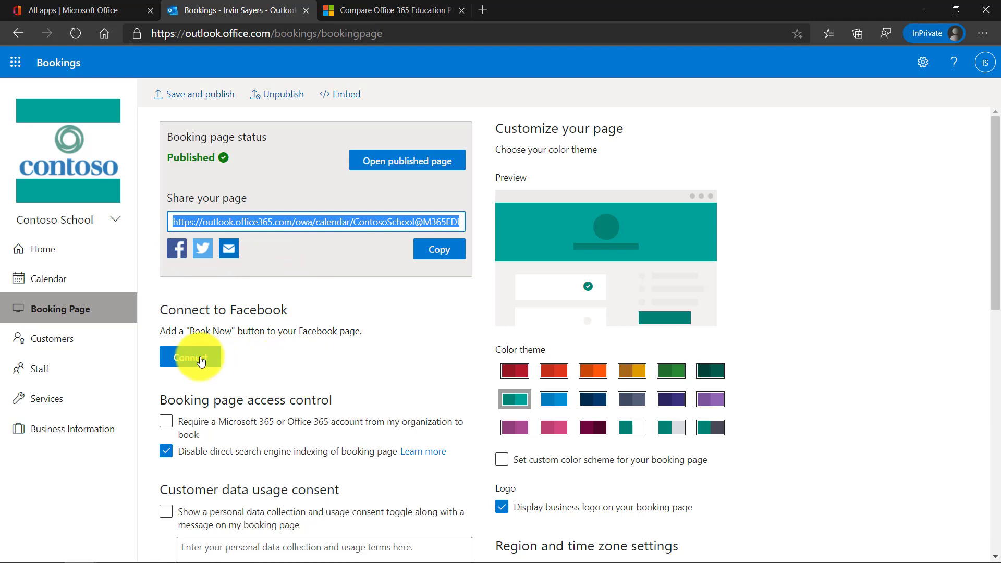
pyautogui.scroll(-1, 307, 323)
pyautogui.scroll(1, 321, 273)
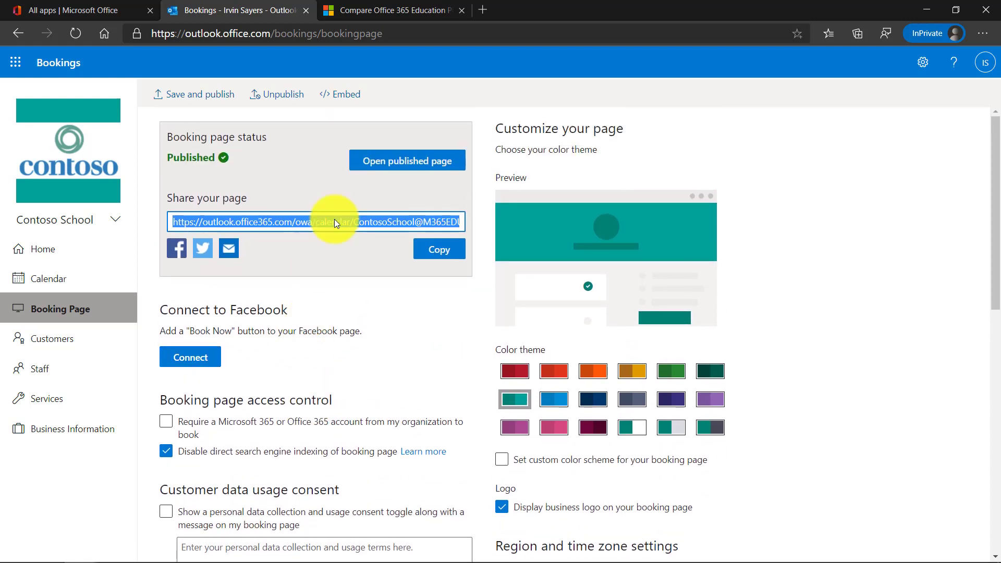
pyautogui.click(415, 165)
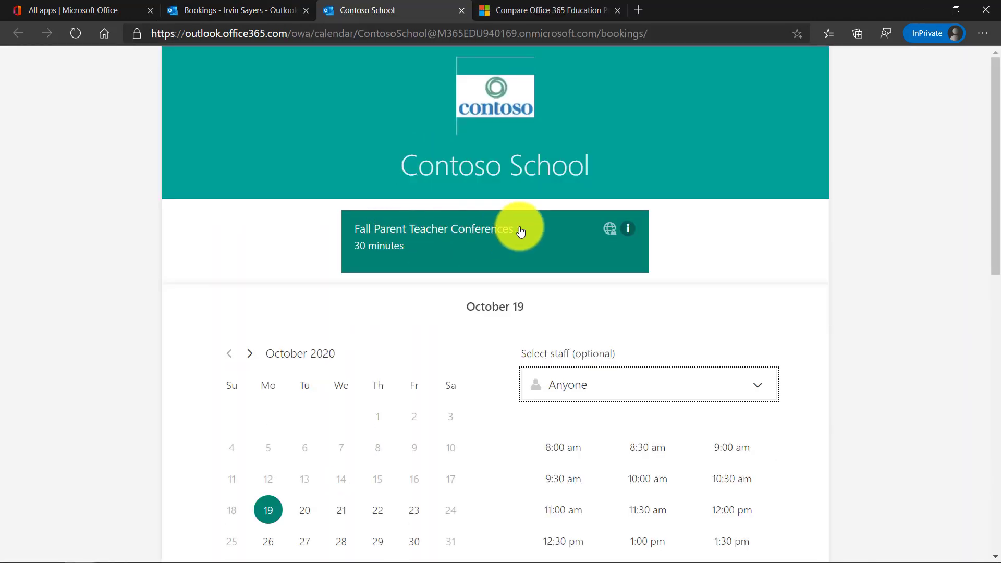
# - Review the conference service details and the staff choices on the published page, keeping Anyone
pyautogui.click(626, 232)
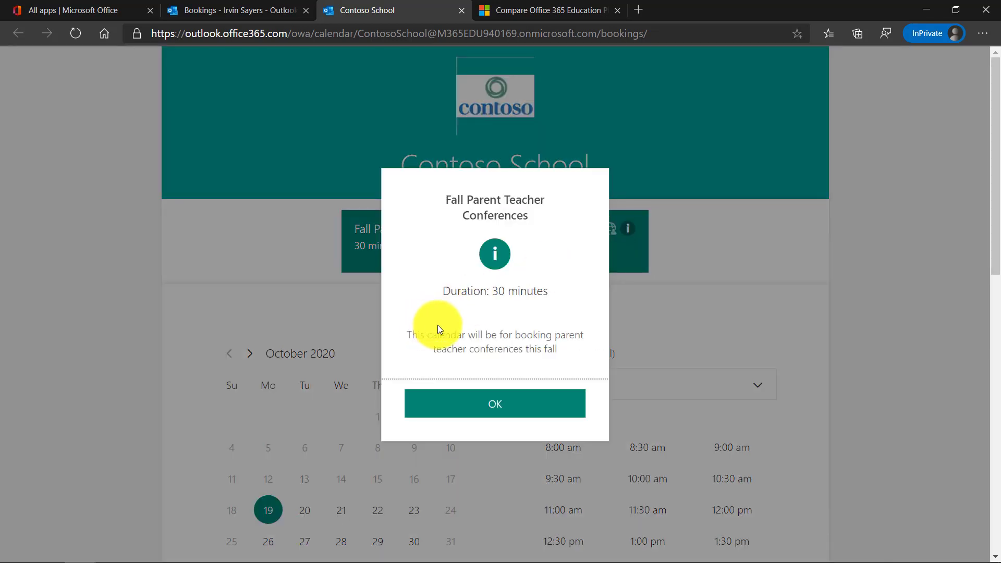
pyautogui.click(486, 394)
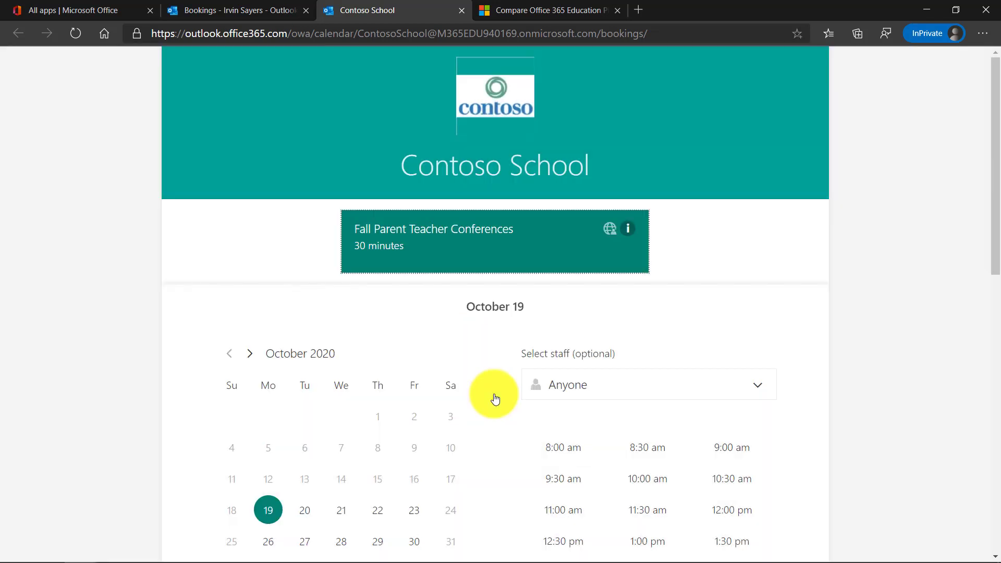
pyautogui.click(590, 381)
pyautogui.click(606, 396)
pyautogui.scroll(-3, 465, 380)
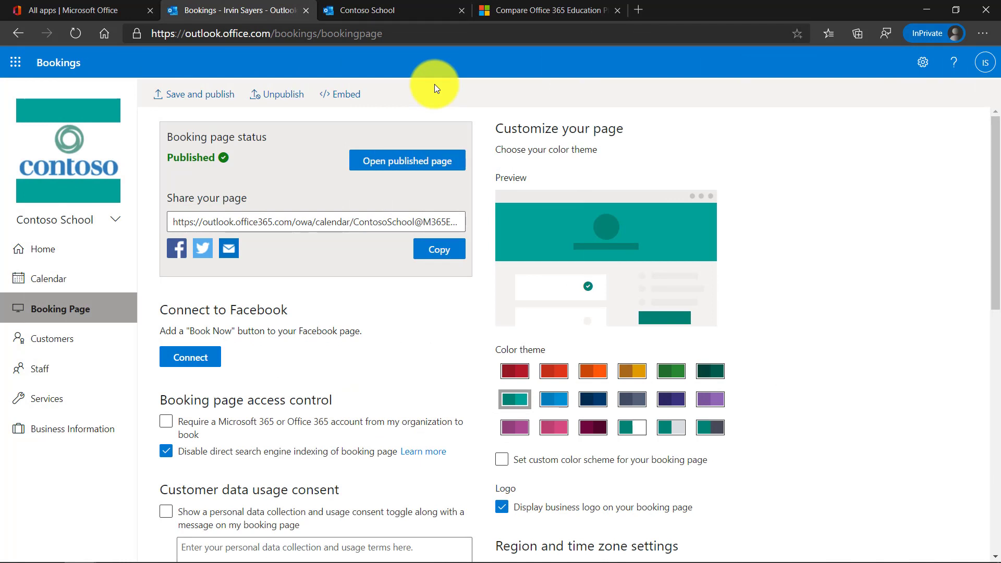
# - Copy the booking page link from Bookings and dismiss the confirmation
pyautogui.click(439, 250)
pyautogui.click(566, 124)
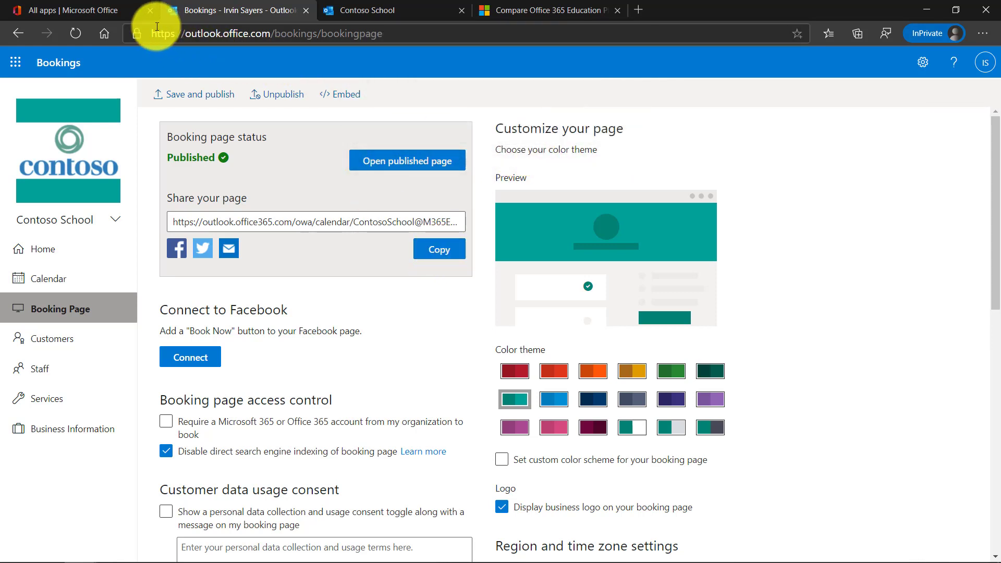
# - From Outlook, send a new 'Sign up for the fall parent-teacher conference' email with the pasted booking link
pyautogui.click(112, 13)
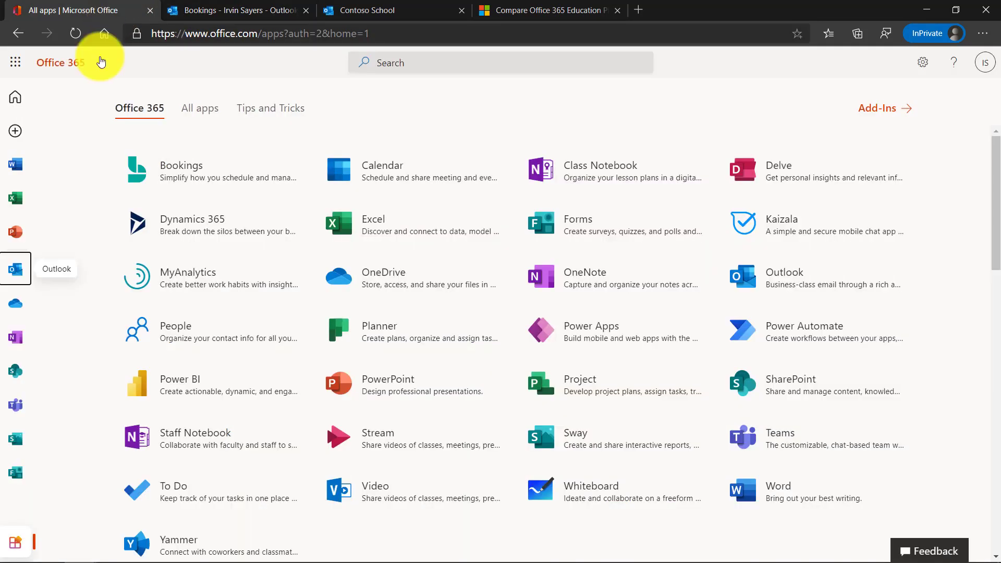
pyautogui.click(18, 284)
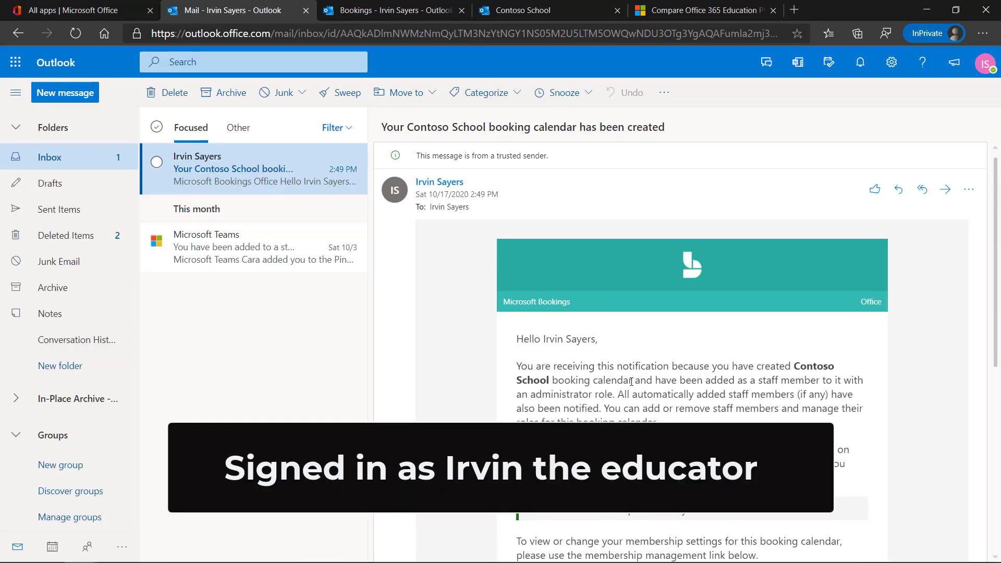
pyautogui.scroll(-1, 631, 380)
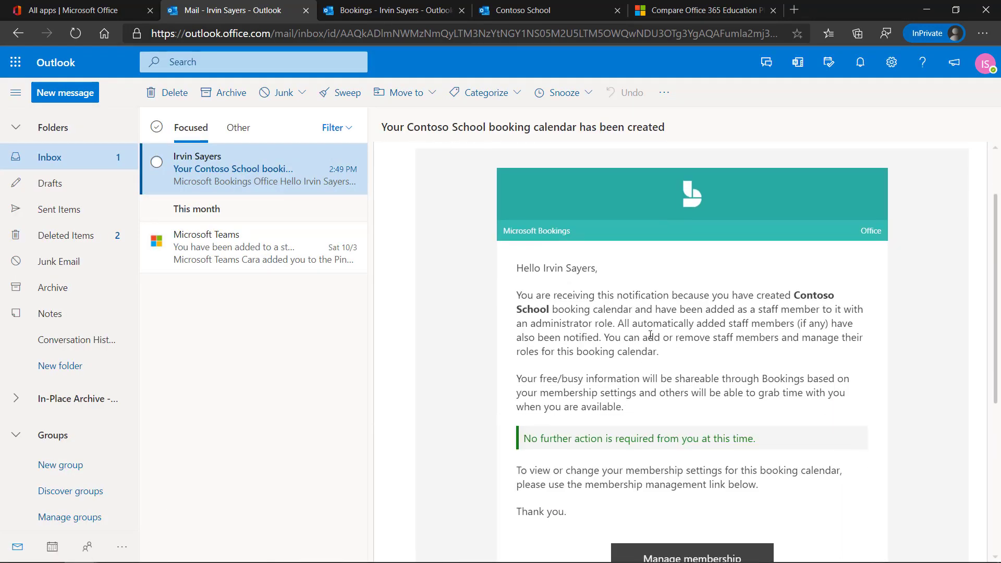
pyautogui.scroll(-1, 649, 334)
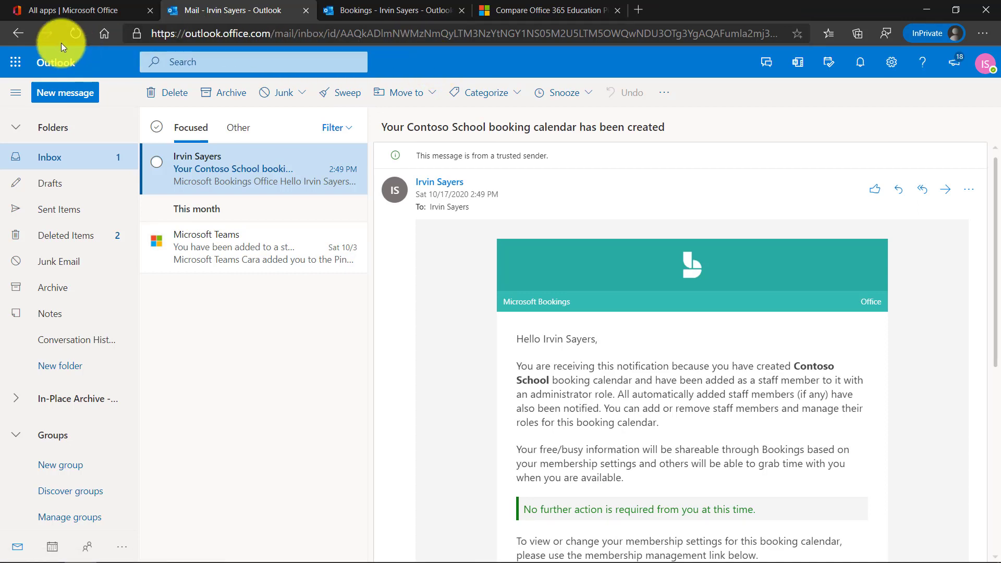
pyautogui.click(77, 94)
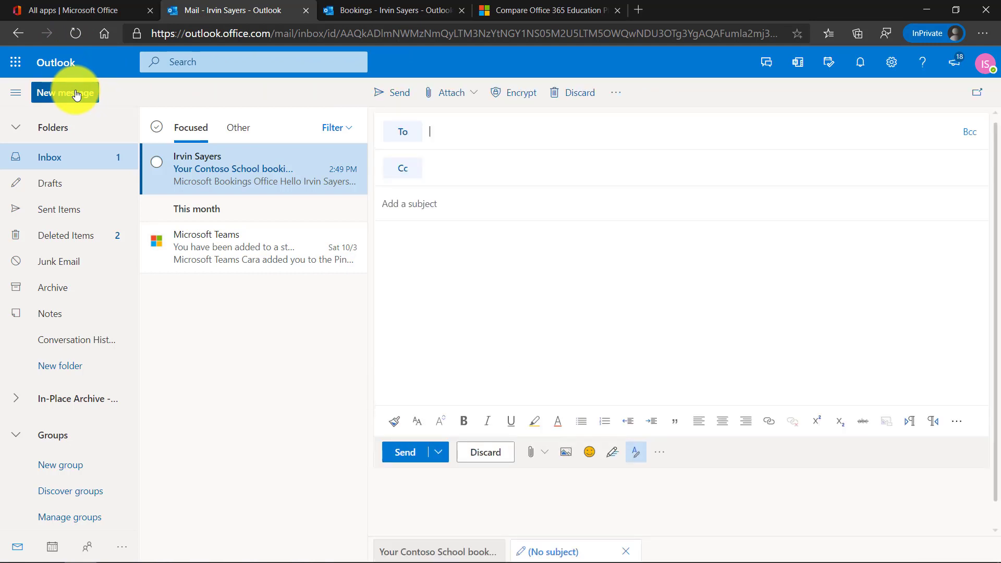
pyautogui.write('Sign up for the fall parent-teacher conference')
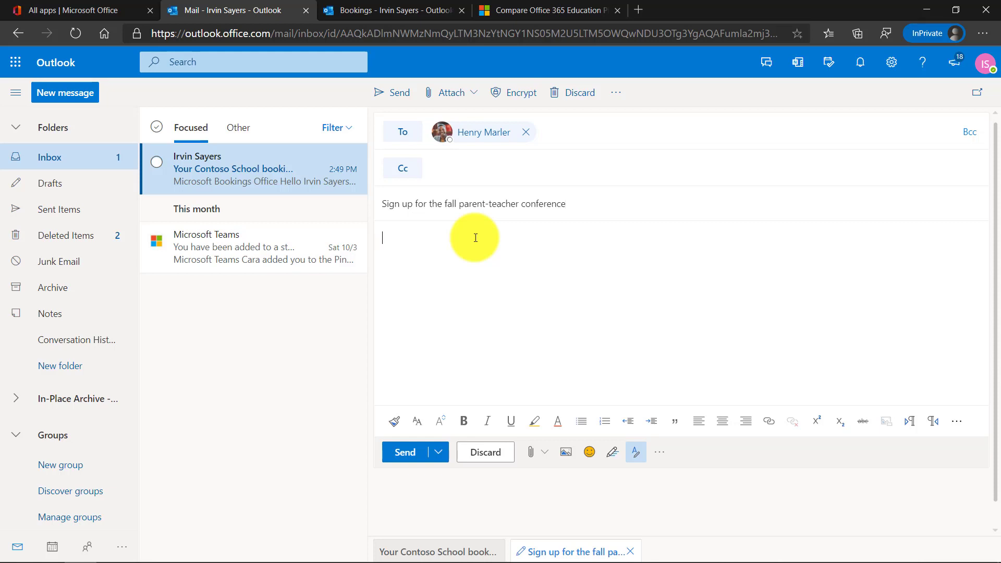
pyautogui.write('Sign up here:')
pyautogui.hotkey('ctrl', 'v')
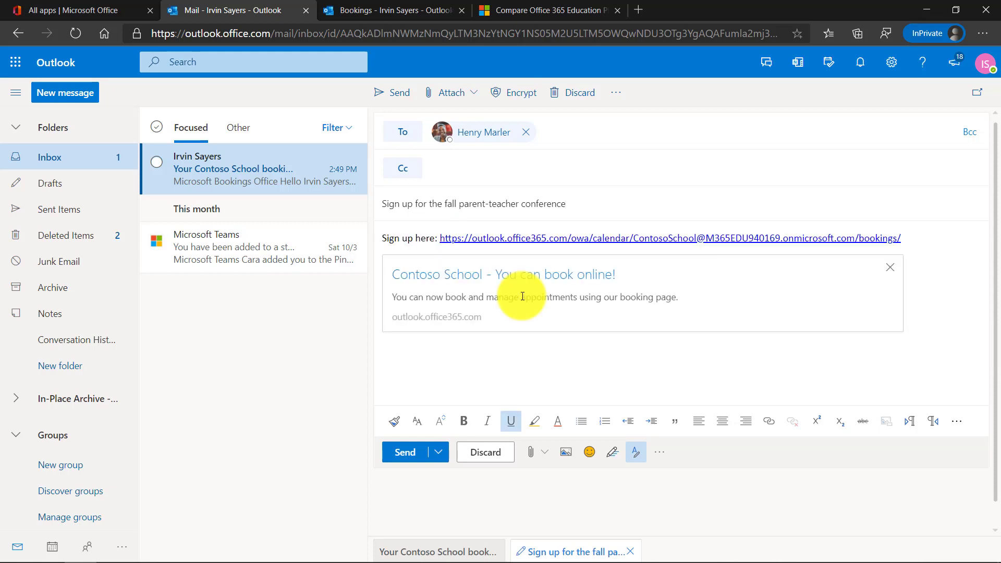
pyautogui.click(399, 95)
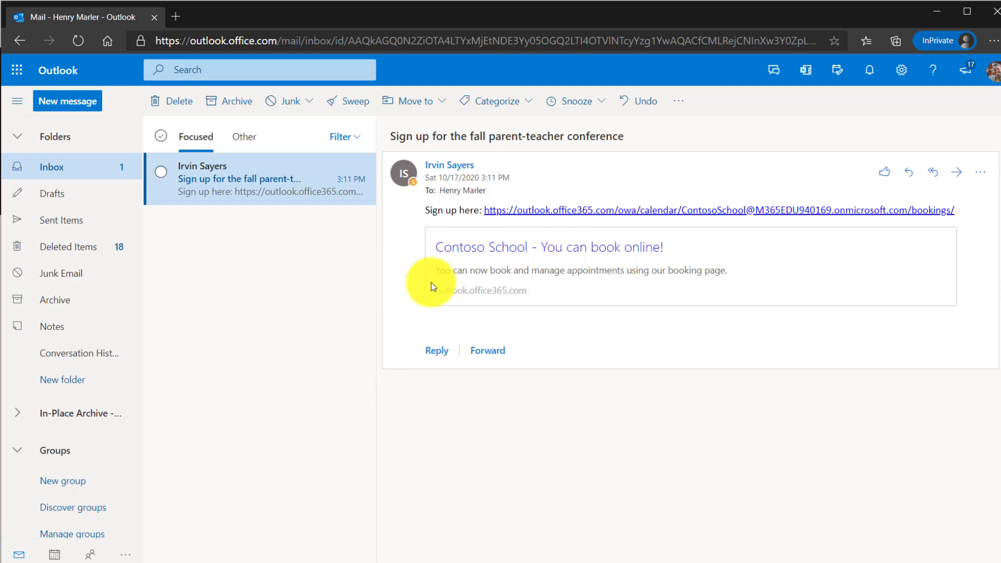
pyautogui.click(640, 212)
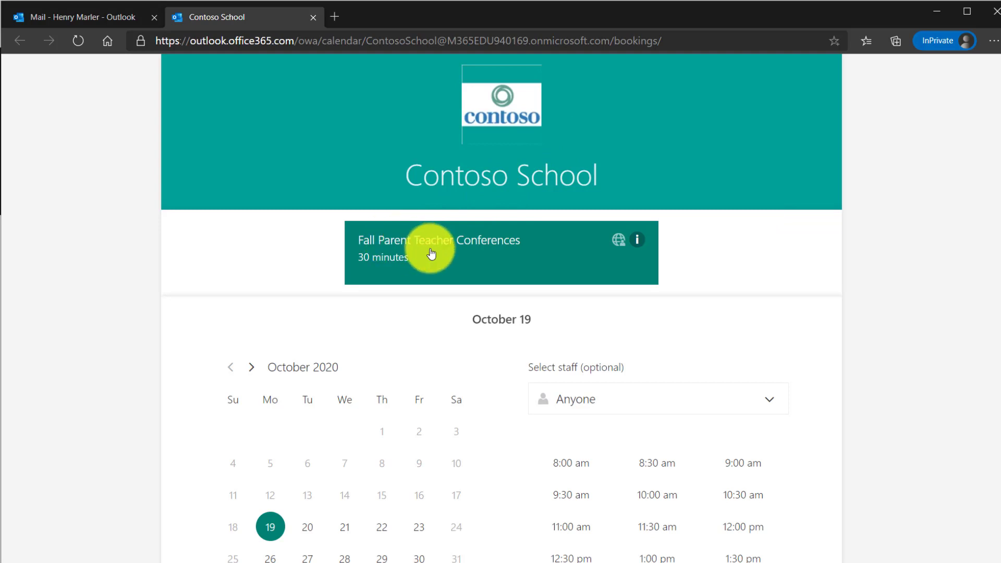
pyautogui.scroll(-3, 781, 269)
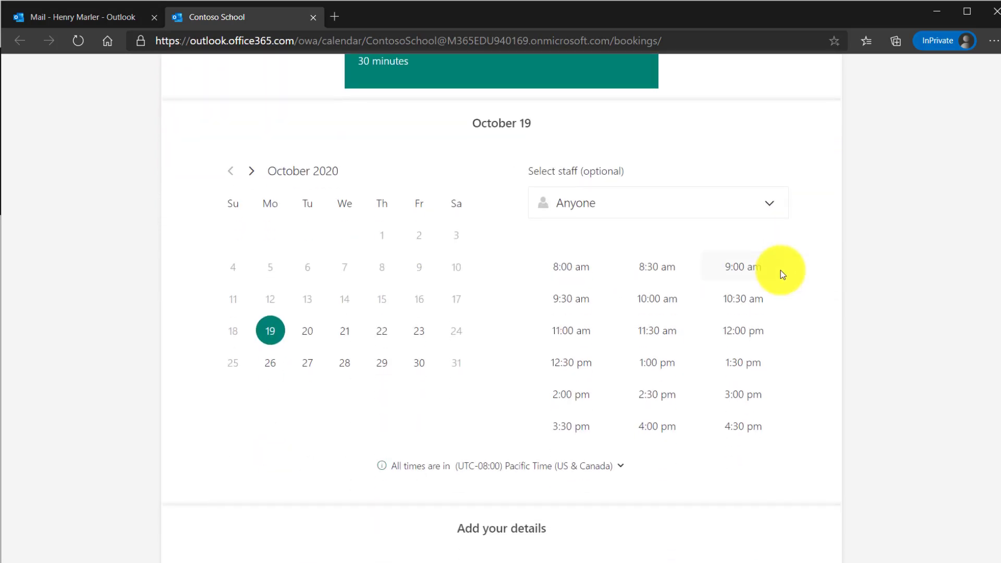
pyautogui.click(673, 209)
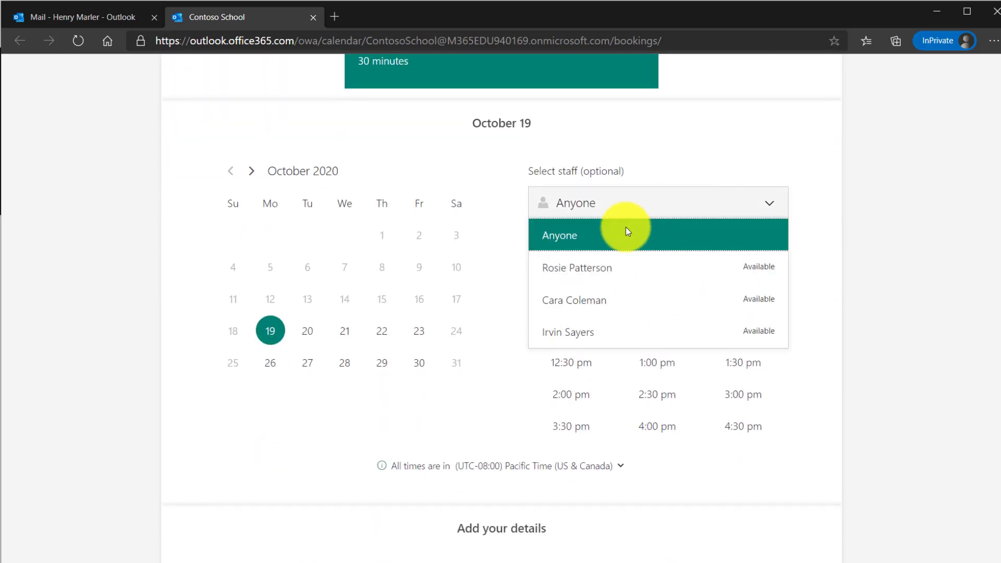
pyautogui.click(604, 307)
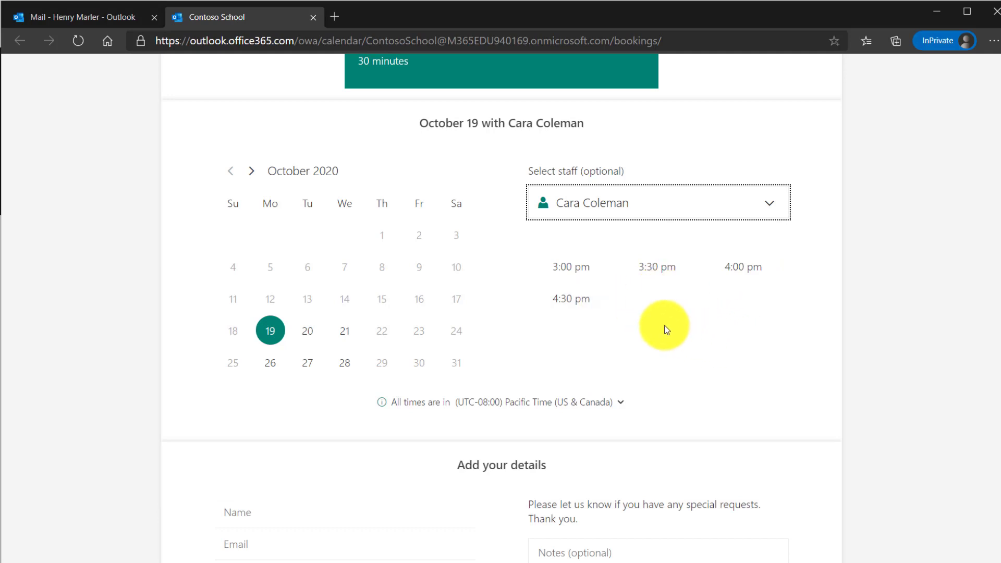
pyautogui.click(658, 270)
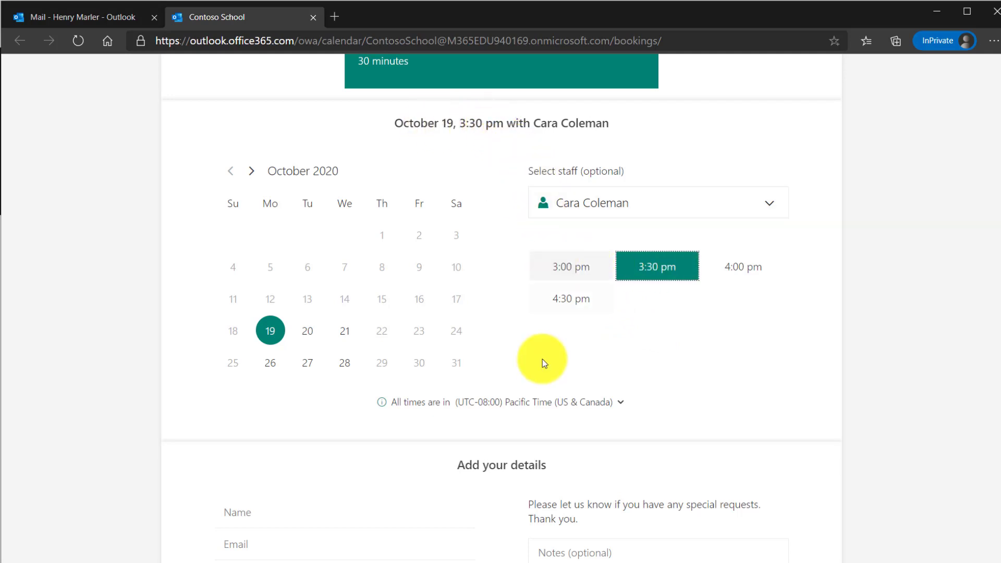
pyautogui.scroll(-3, 539, 369)
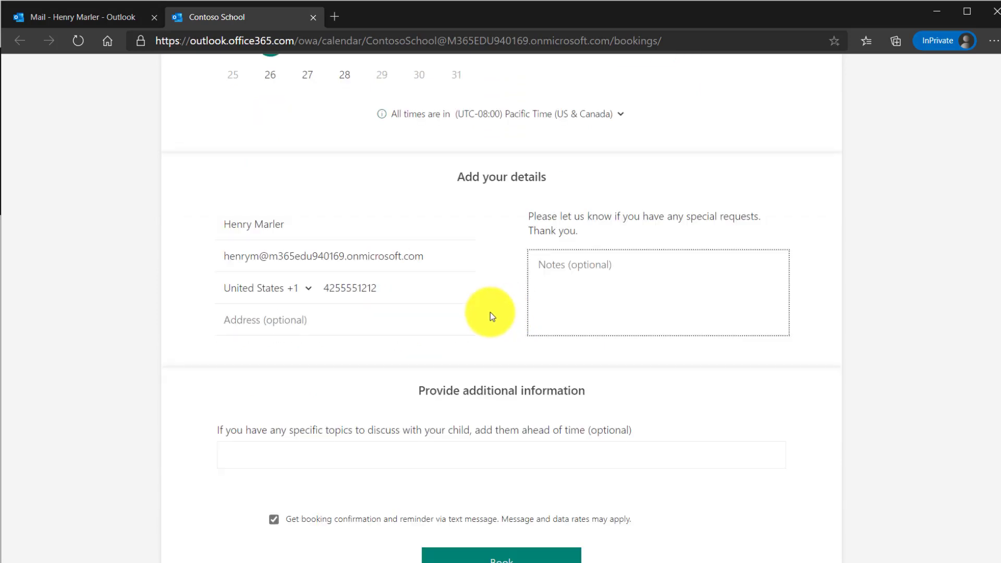
pyautogui.scroll(-2, 491, 313)
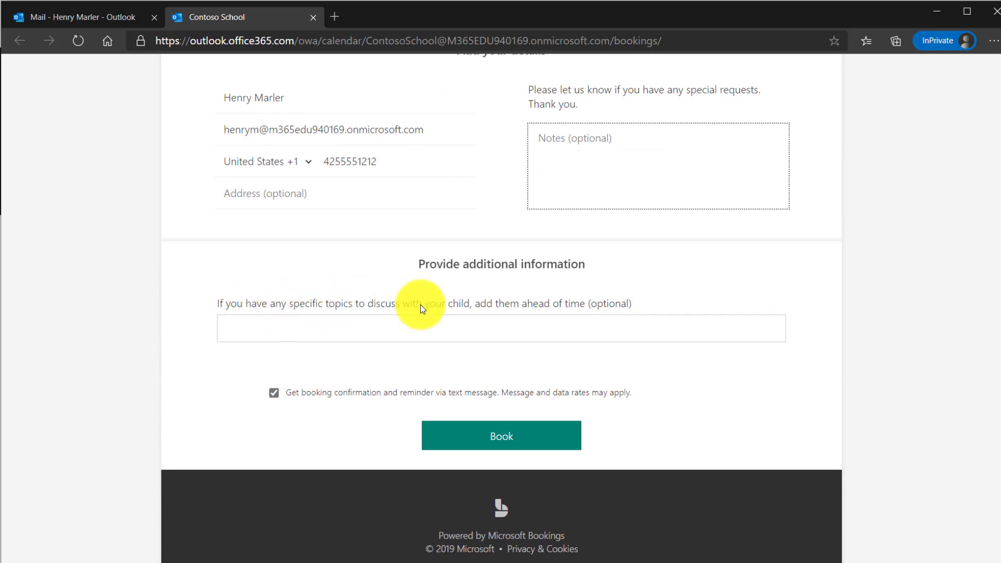
# - Enter 'Remote learning challenges' as the topic, book the conference and dismiss the thank-you message
pyautogui.click(441, 324)
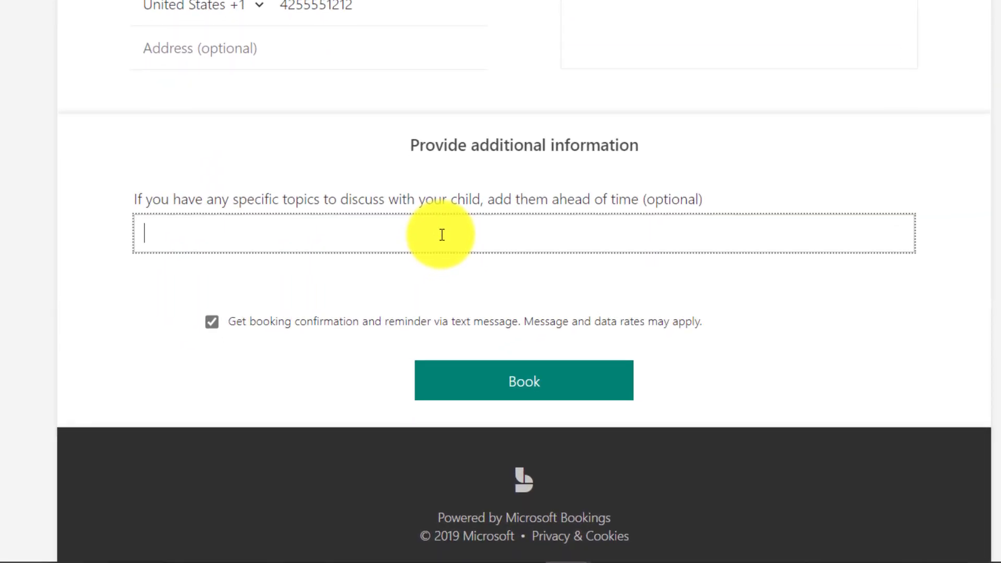
pyautogui.write('Remote learning challegenges')
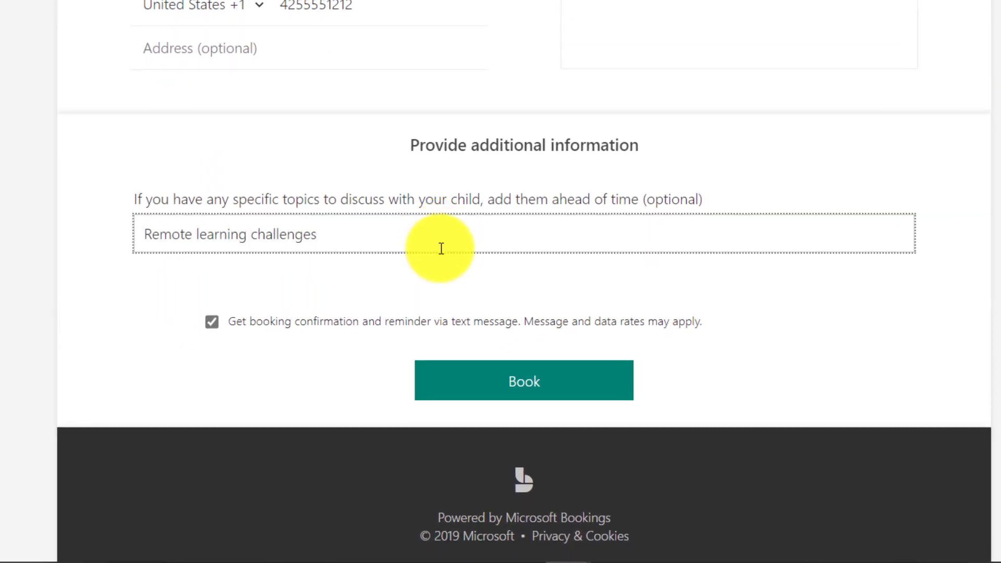
pyautogui.click(211, 321)
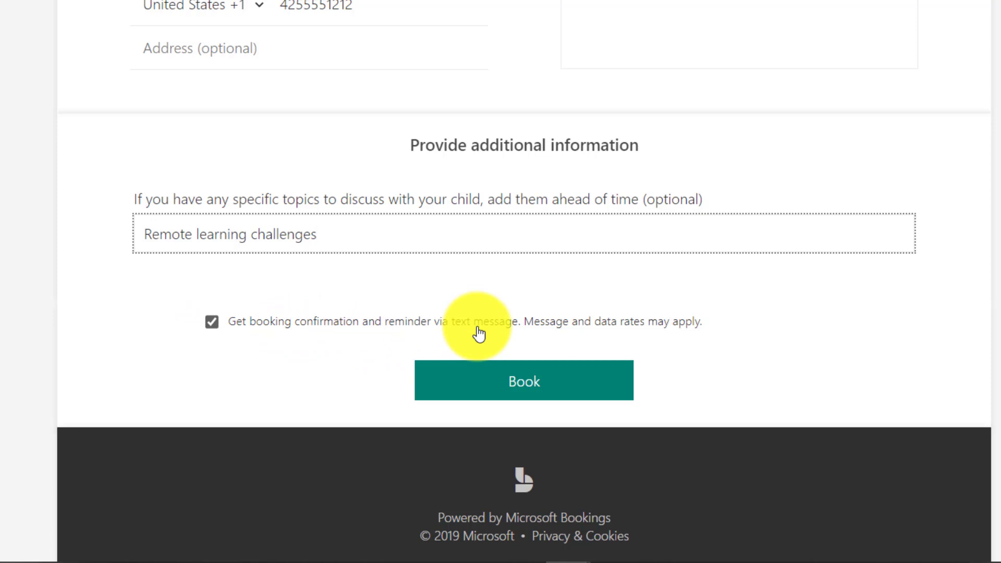
pyautogui.click(492, 375)
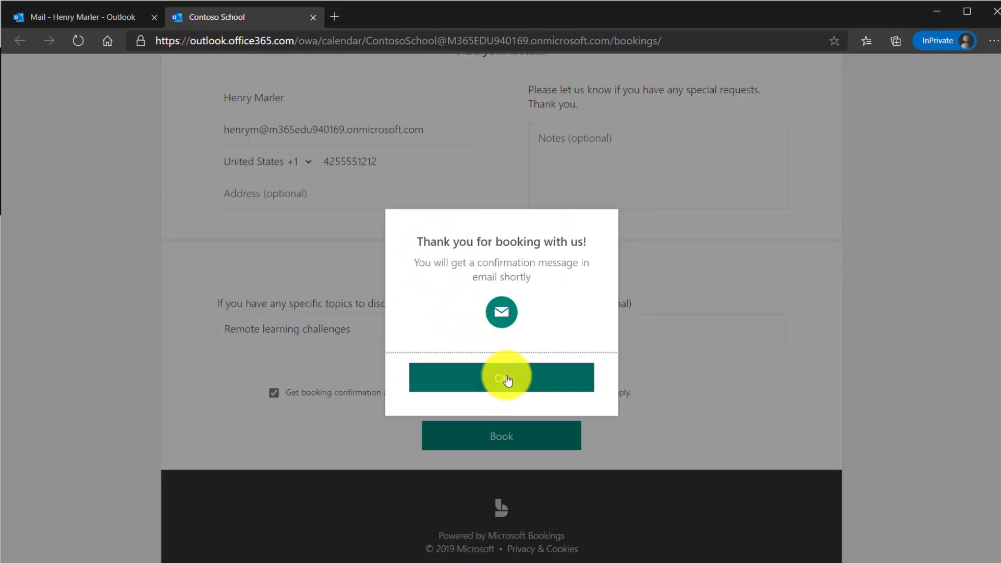
pyautogui.click(501, 384)
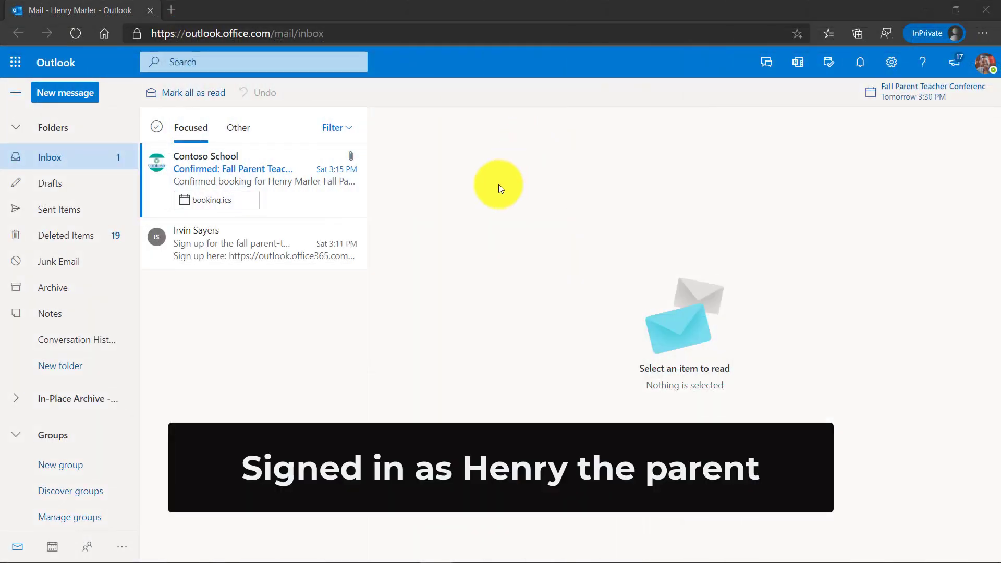
pyautogui.moveTo(253, 179)
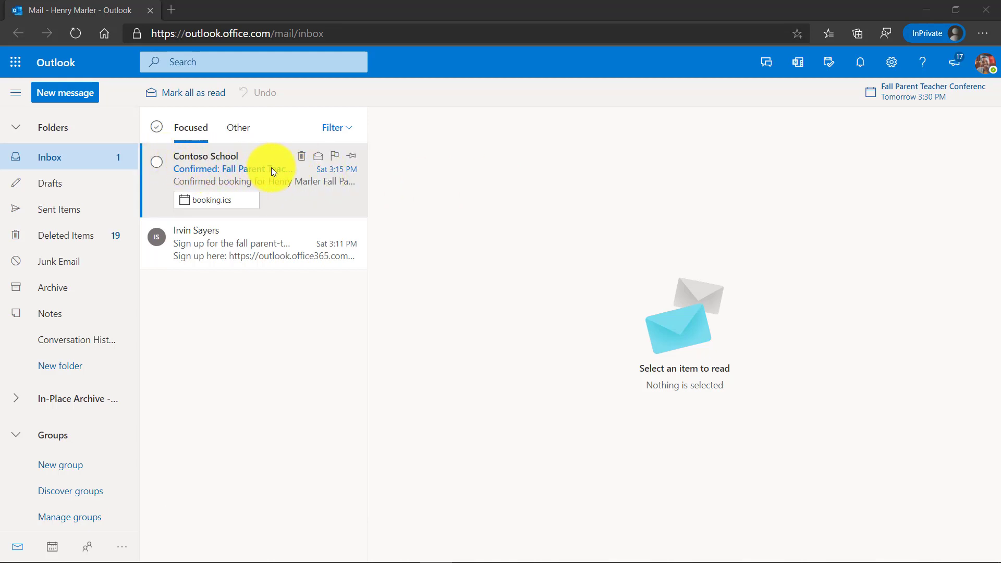
# - From the Contoso School confirmation email, add the attached booking.ics conference event to the calendar
pyautogui.click(271, 168)
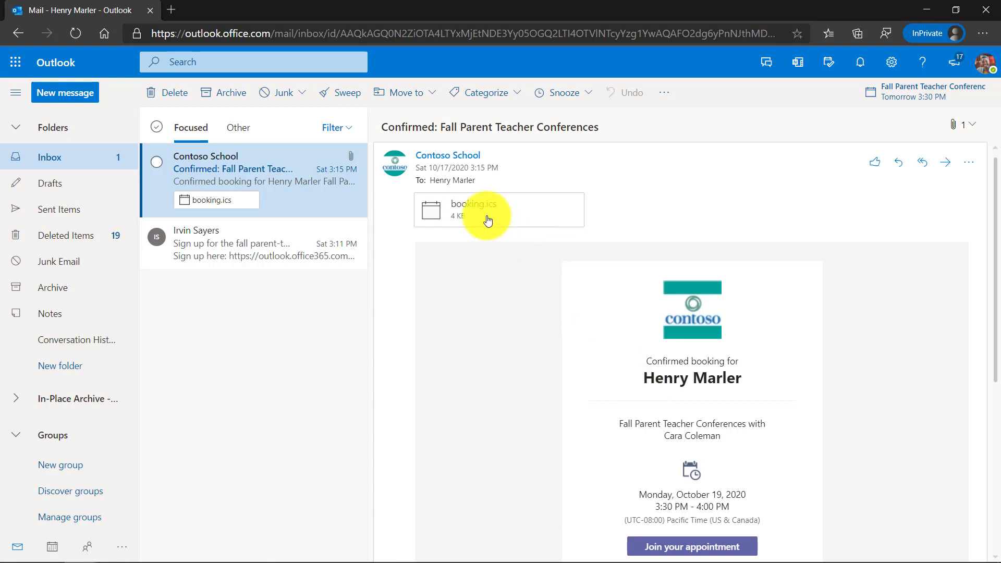
pyautogui.moveTo(498, 210)
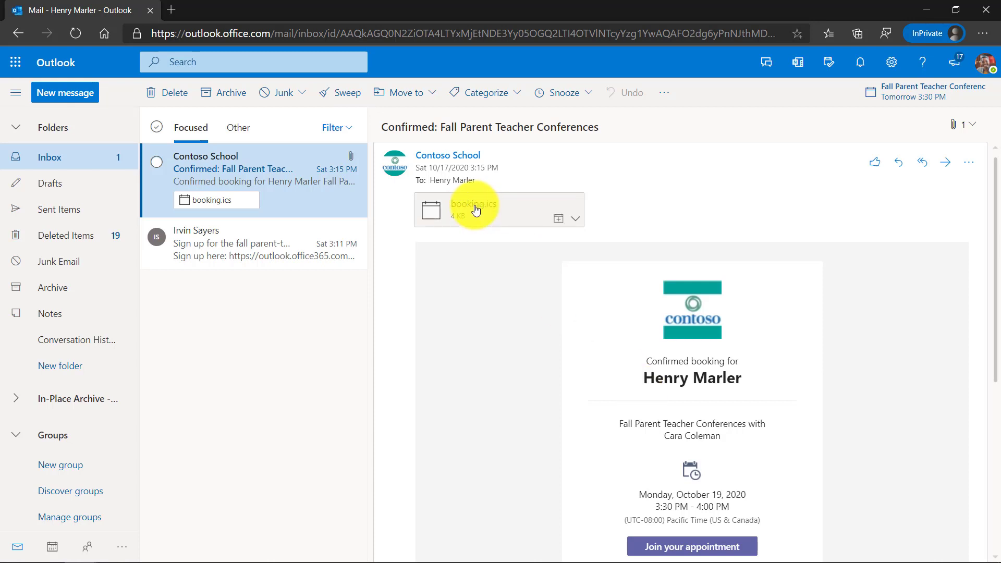
pyautogui.click(475, 210)
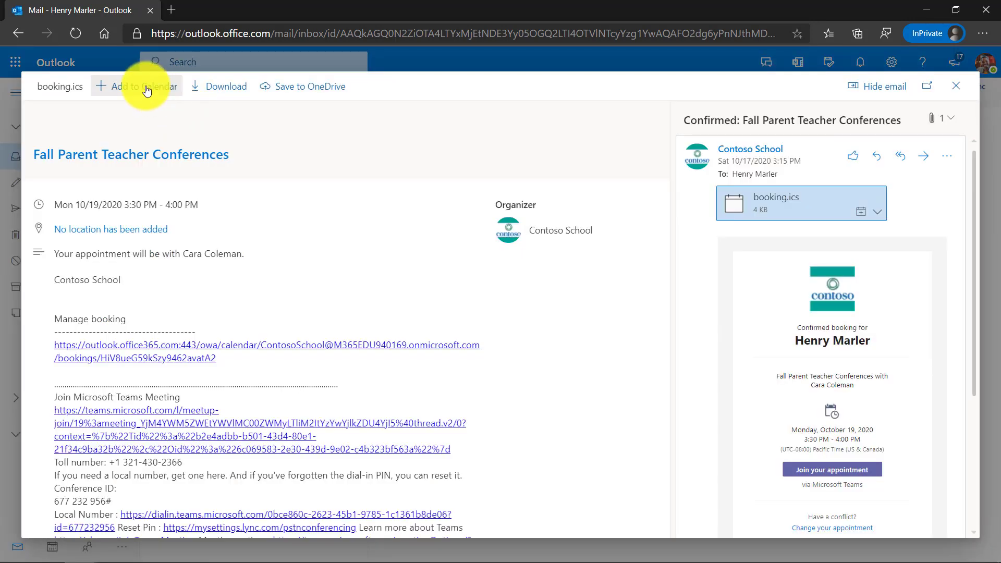
pyautogui.click(146, 91)
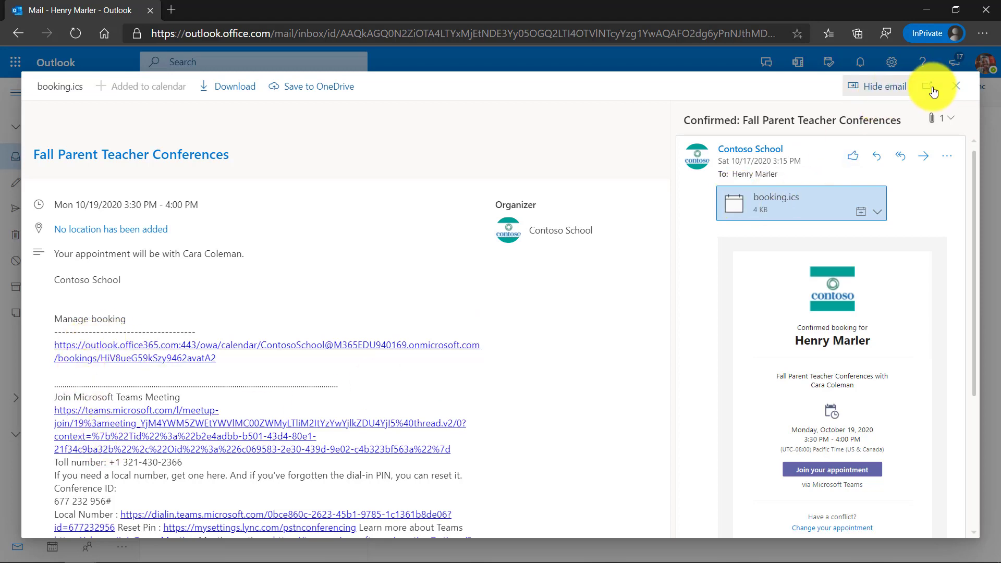
pyautogui.click(955, 87)
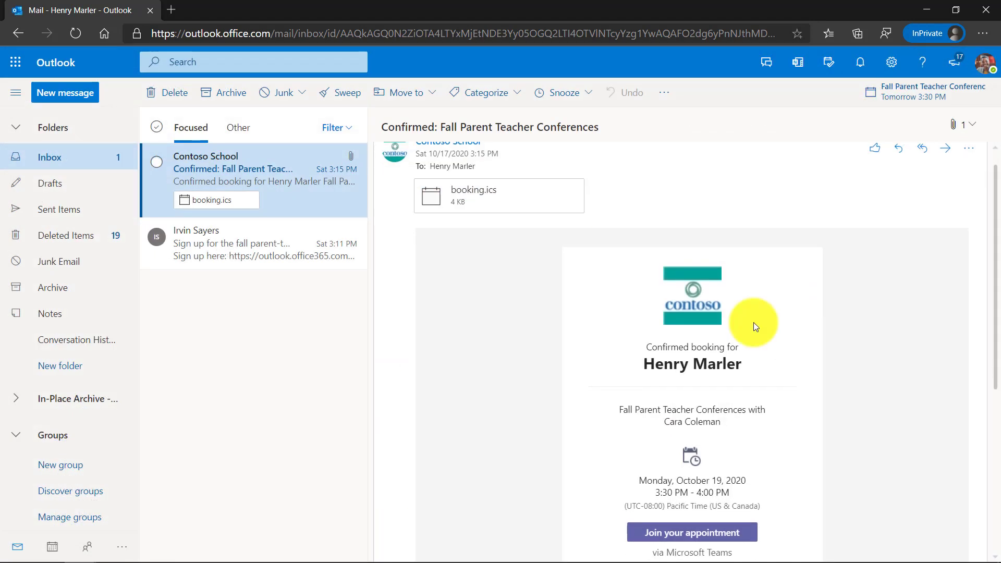
pyautogui.scroll(-2, 752, 323)
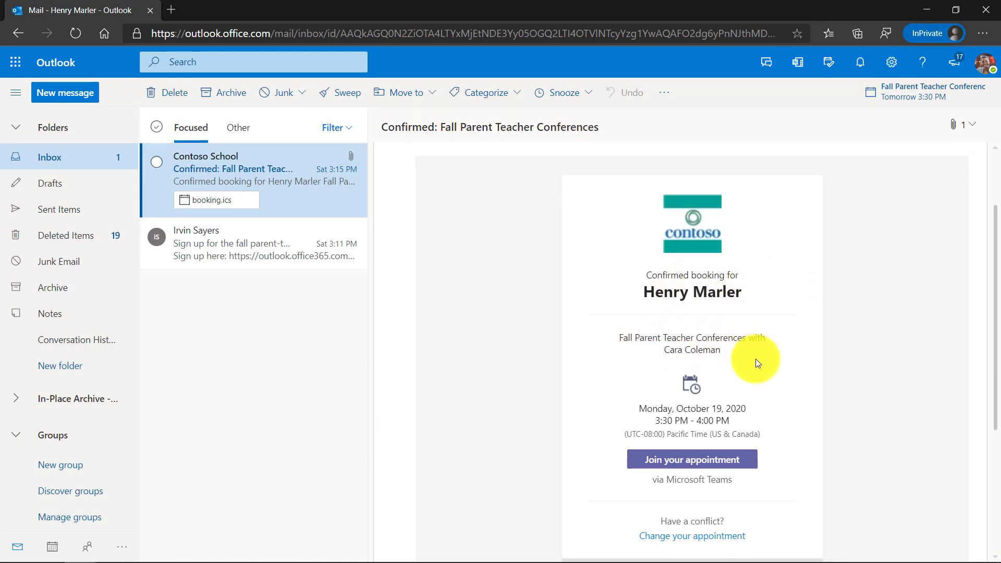
pyautogui.scroll(-2, 836, 401)
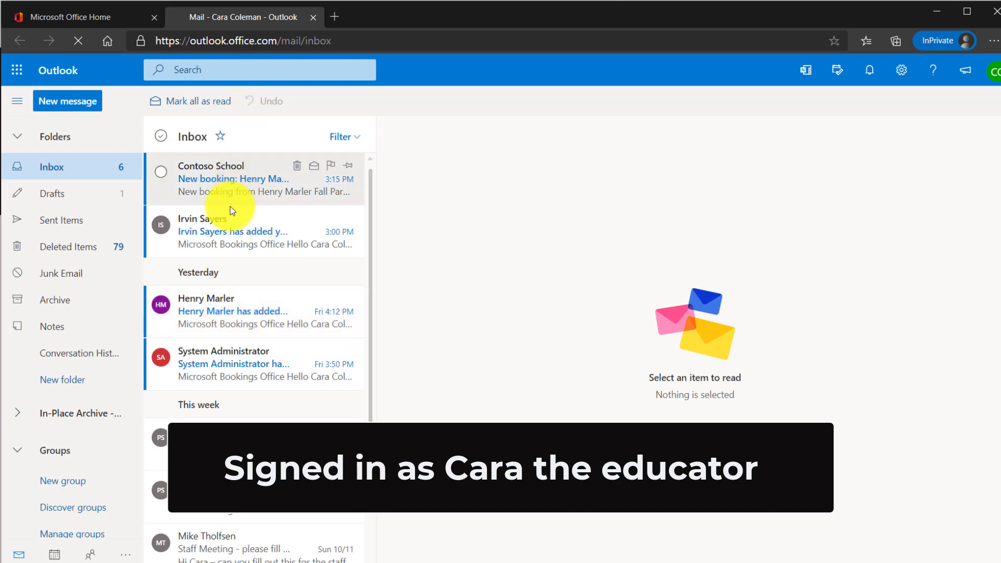
# - Read the staff and New booking notices, then view the October 19 3:30 PM conference in the calendar
pyautogui.click(248, 230)
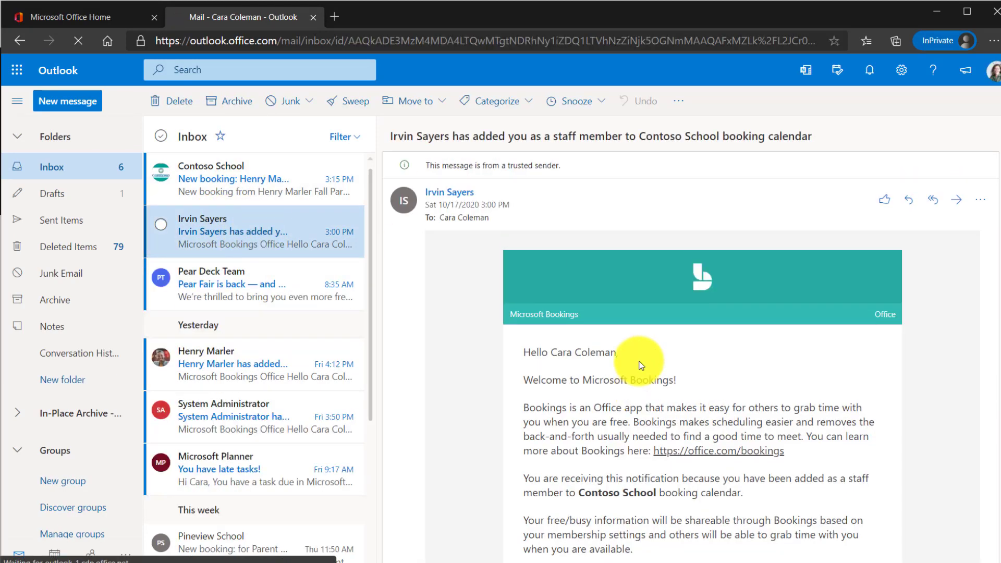
pyautogui.click(239, 176)
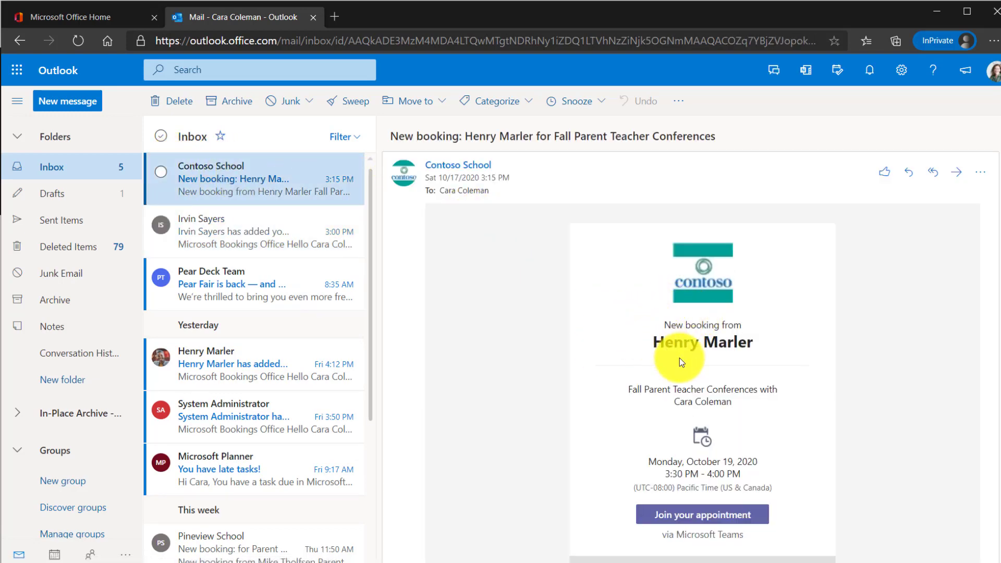
pyautogui.scroll(-1, 679, 357)
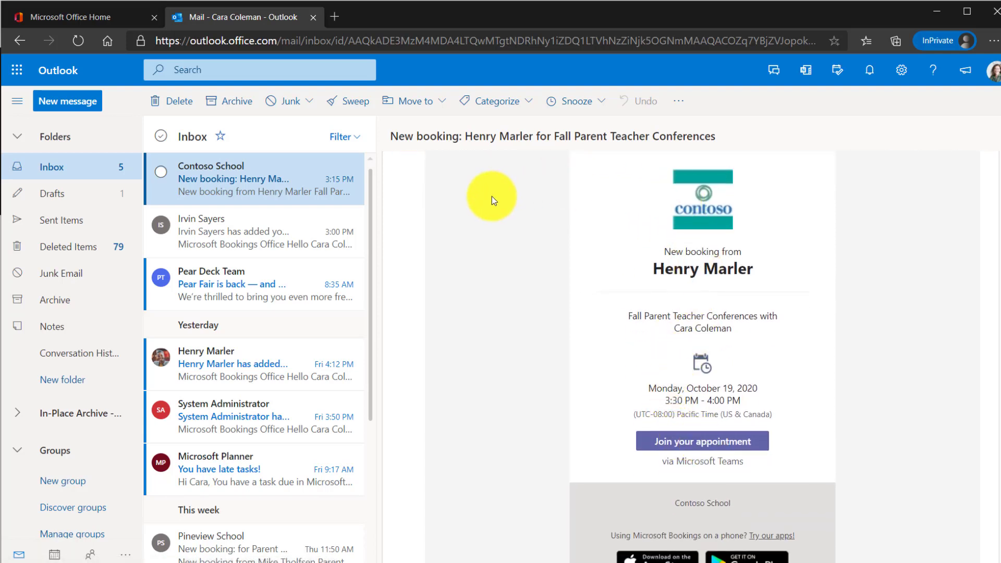
pyautogui.scroll(-1, 492, 197)
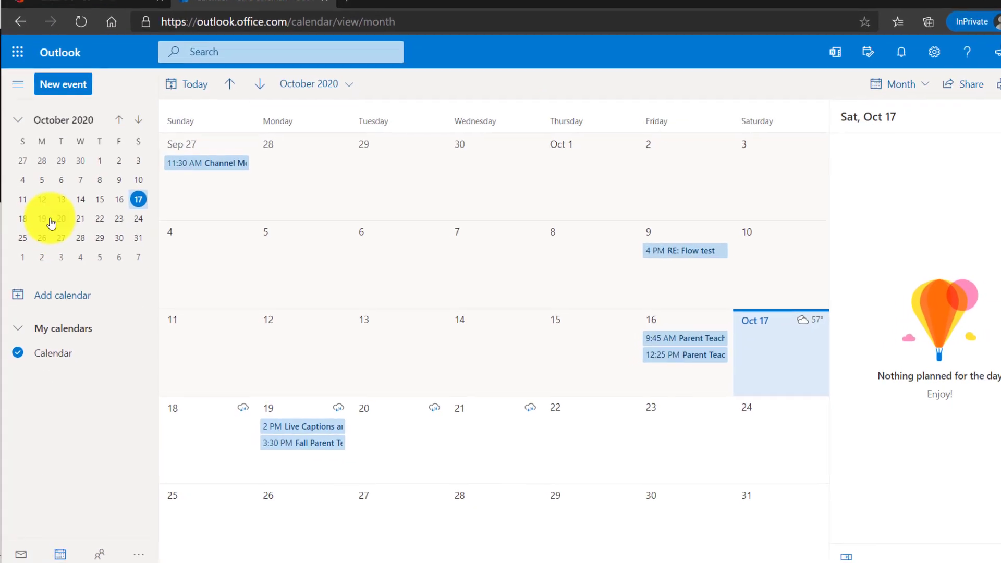
pyautogui.click(48, 221)
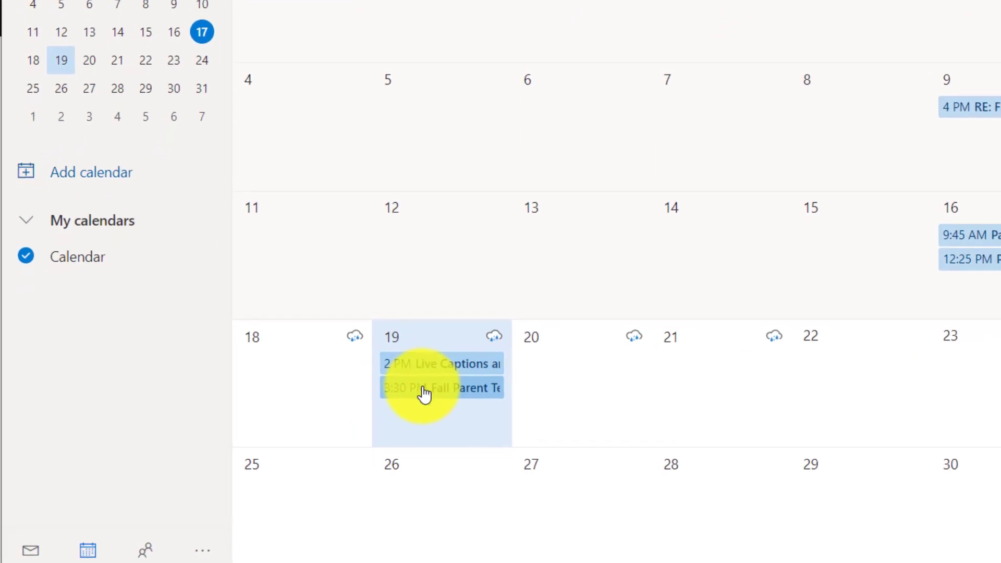
pyautogui.moveTo(442, 388)
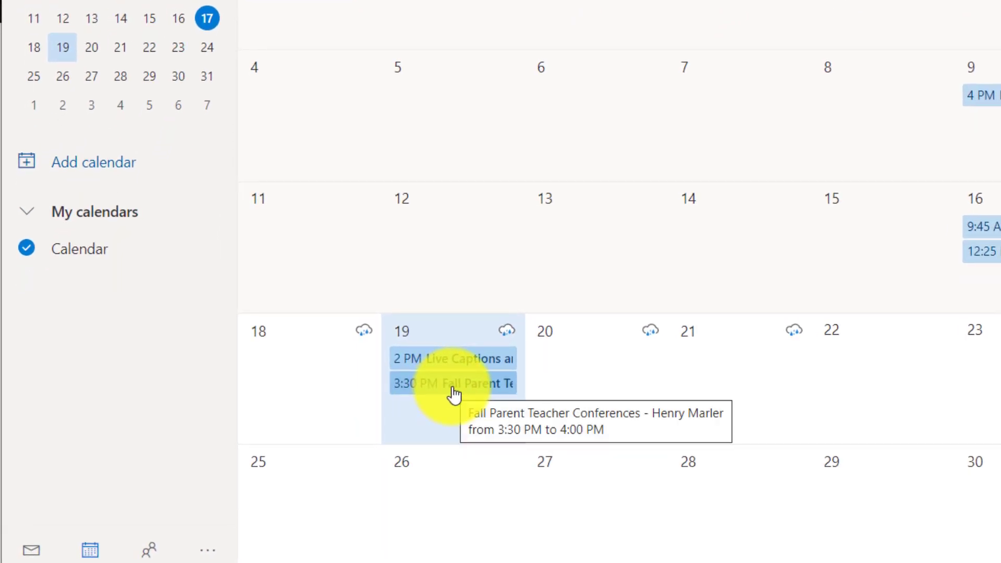
pyautogui.click(453, 393)
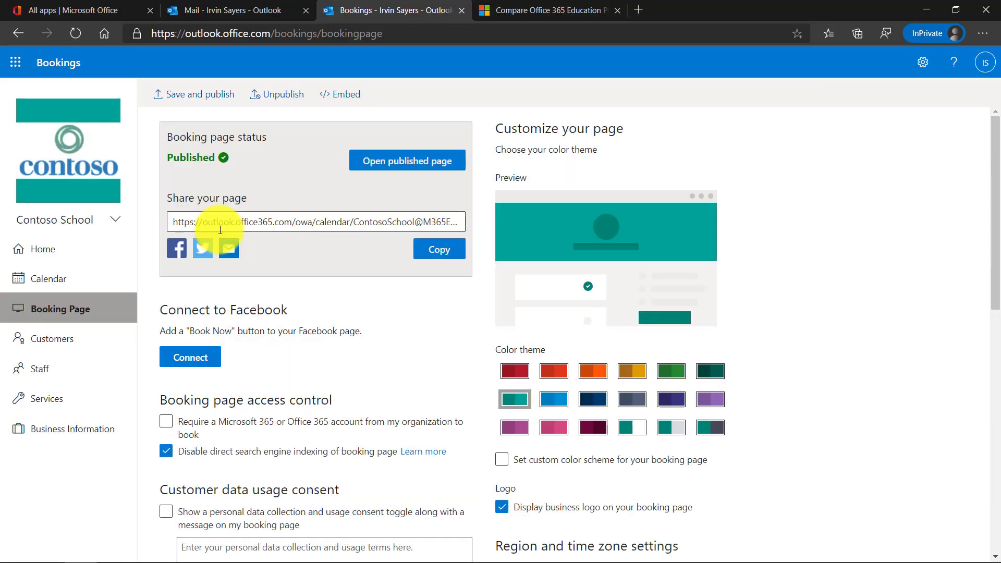
pyautogui.click(46, 283)
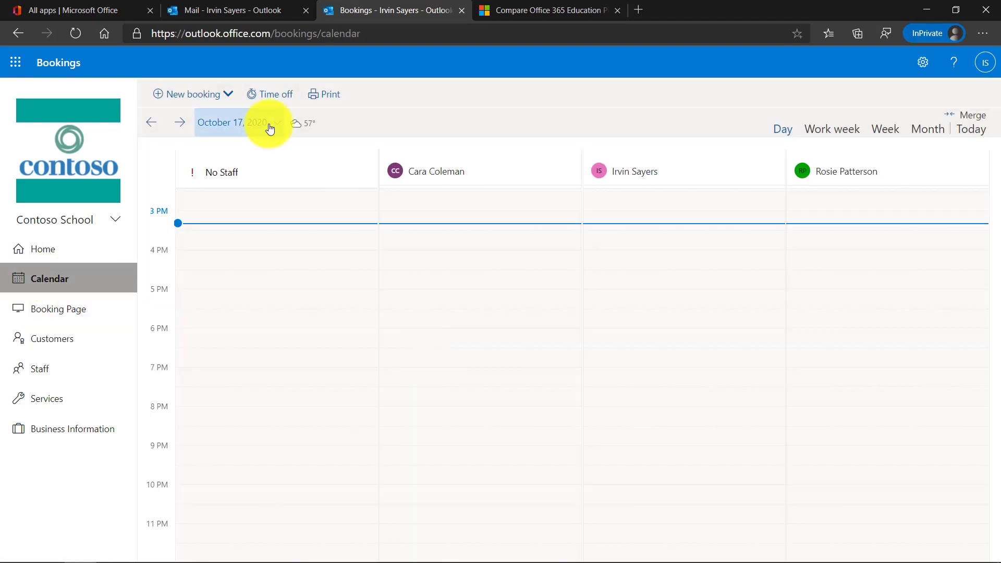
pyautogui.click(266, 124)
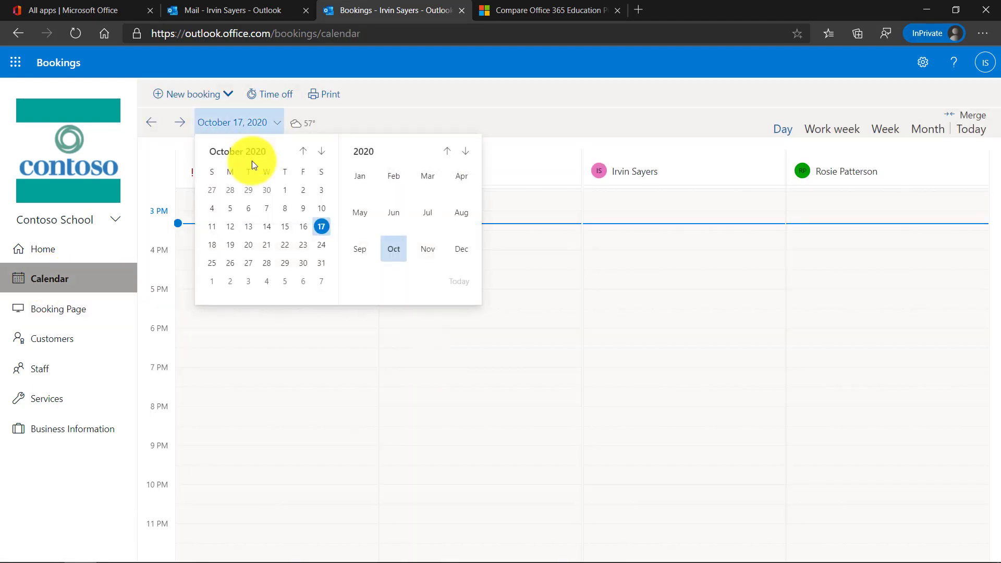
pyautogui.click(230, 245)
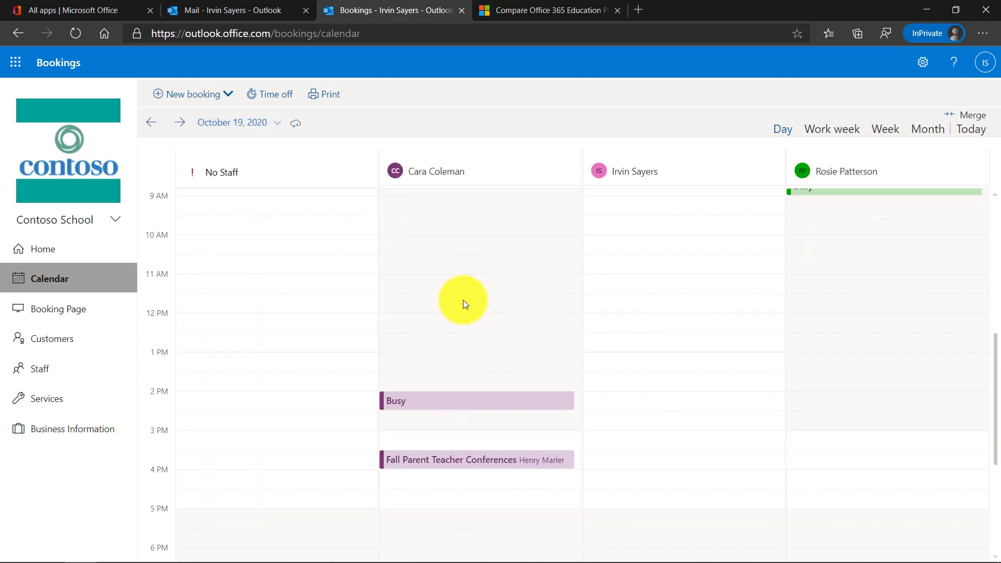